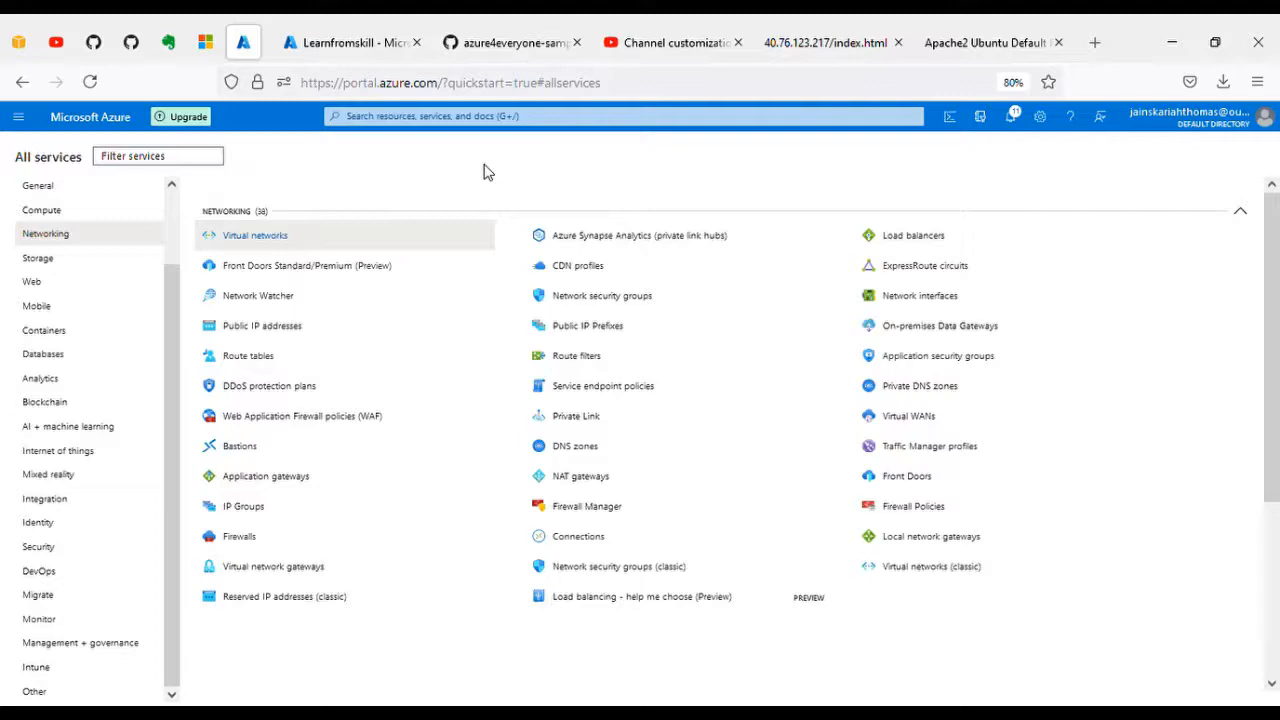
# Compare the index.html pages served by the two web servers at 40.76.123.217 and 20.42.83.153.
pyautogui.click(836, 52)
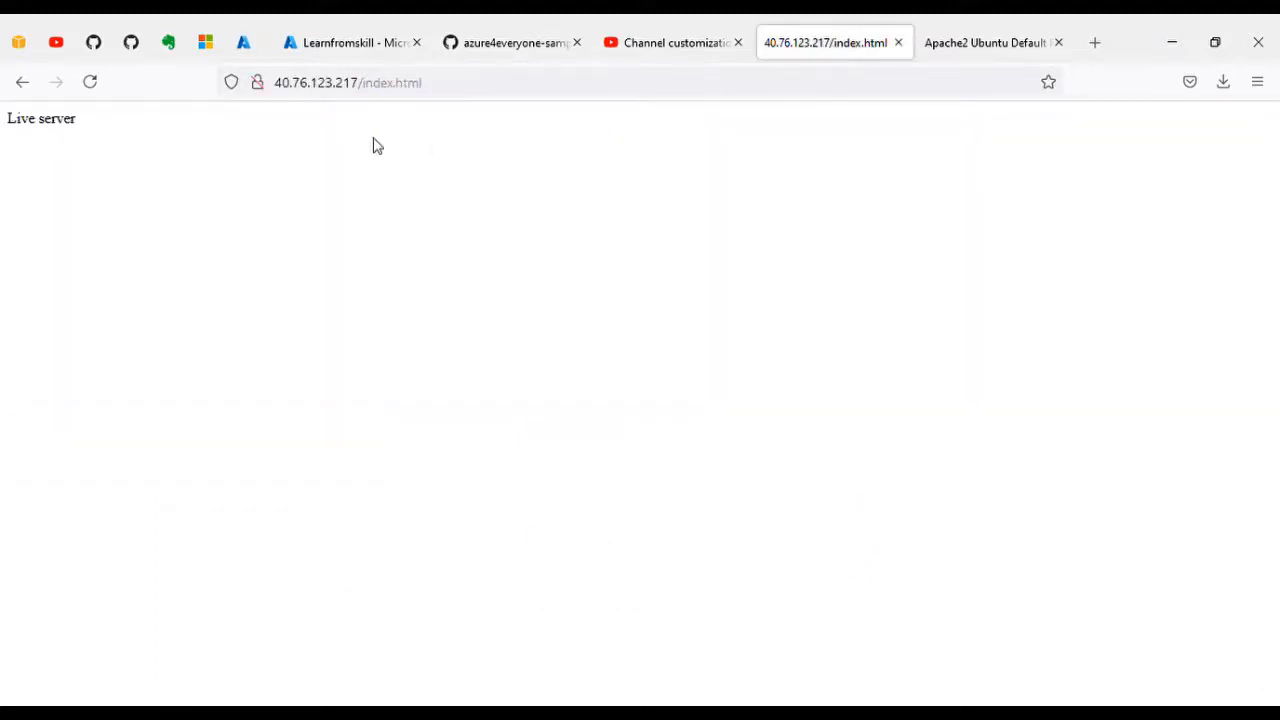
pyautogui.click(956, 50)
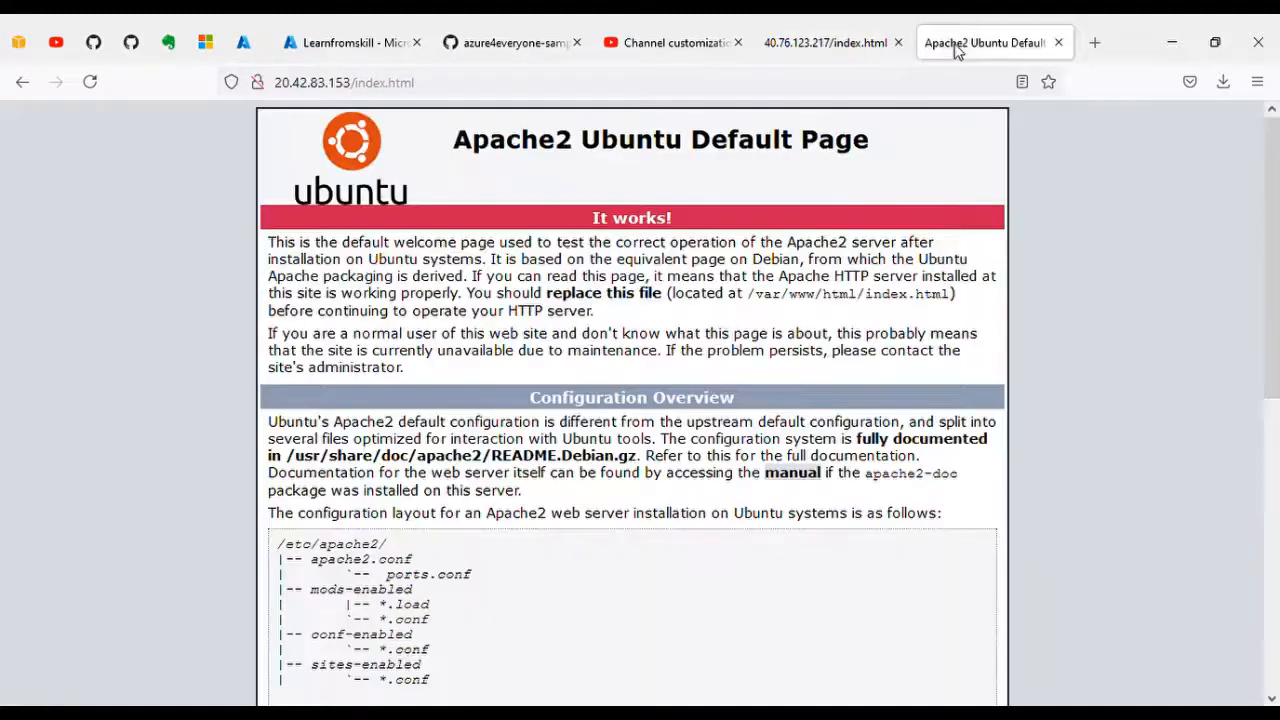
pyautogui.click(838, 50)
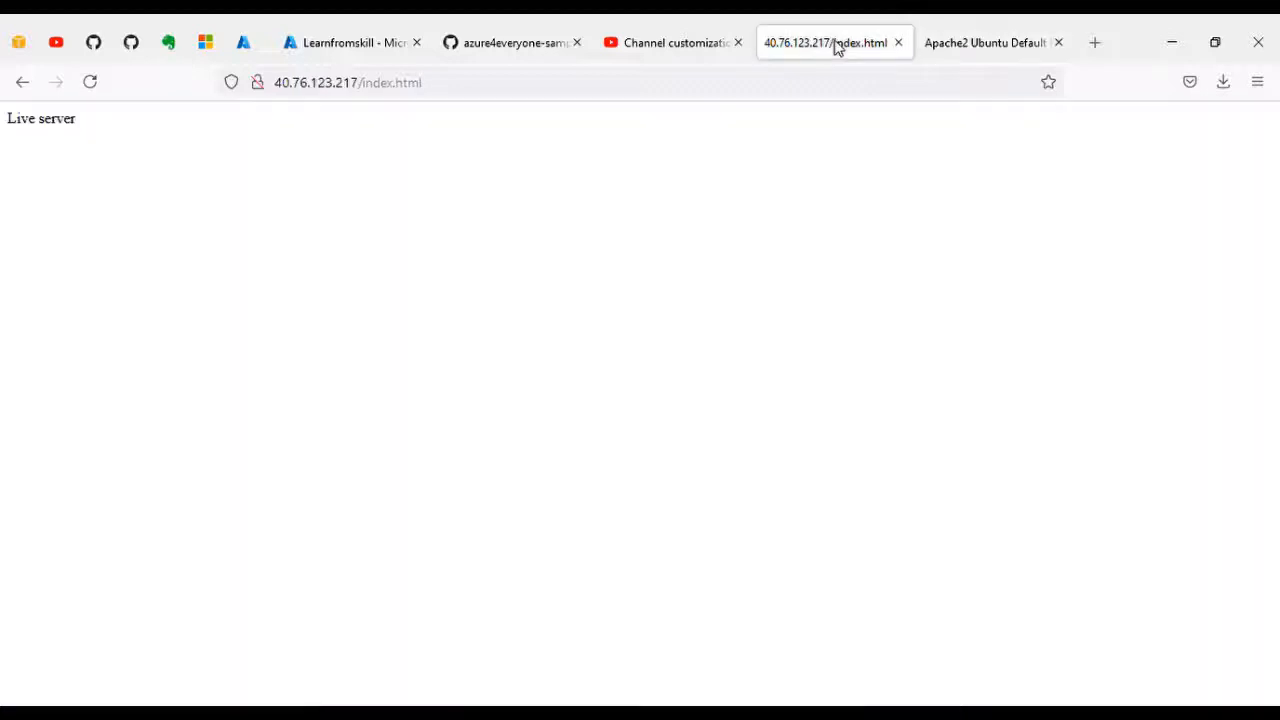
pyautogui.click(968, 51)
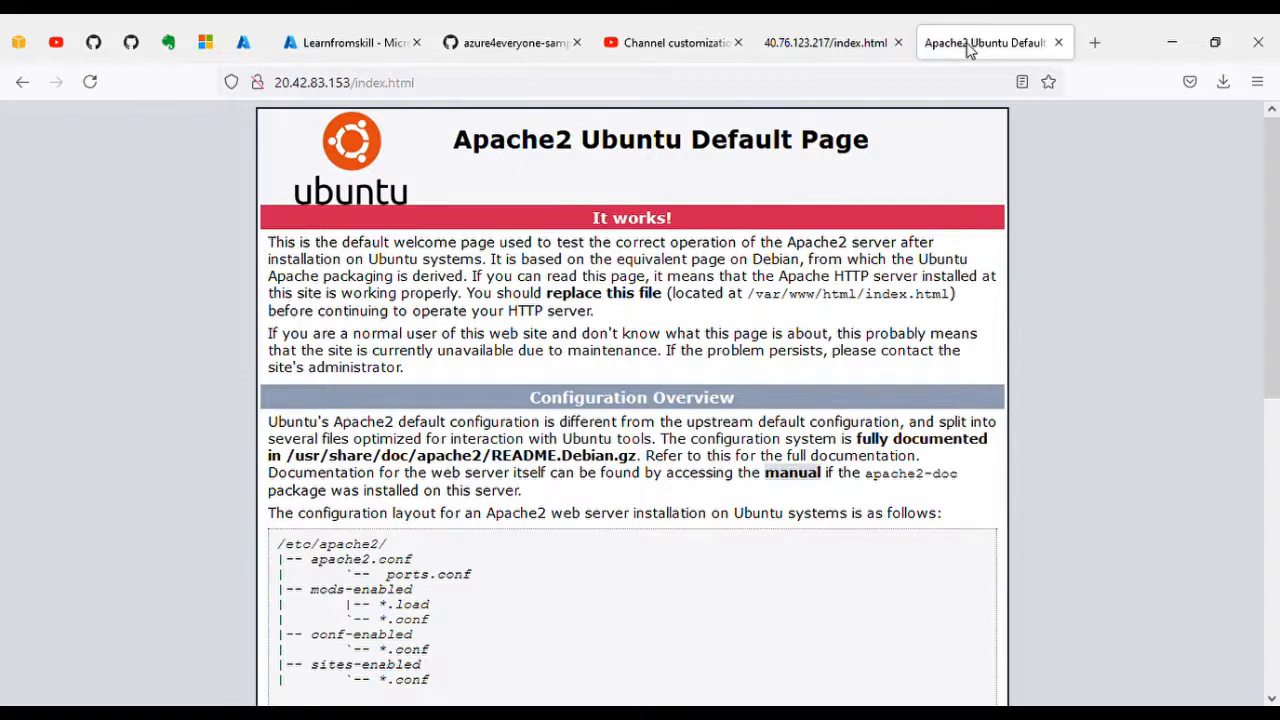
pyautogui.click(840, 48)
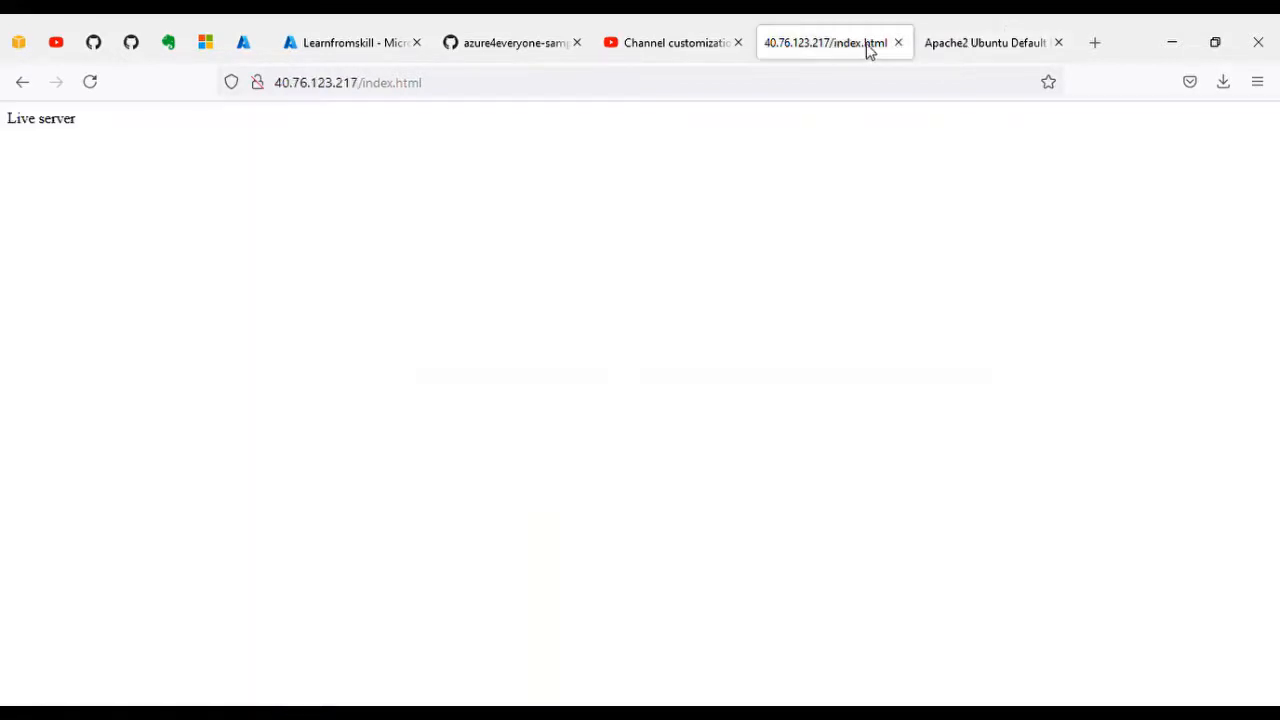
pyautogui.click(977, 48)
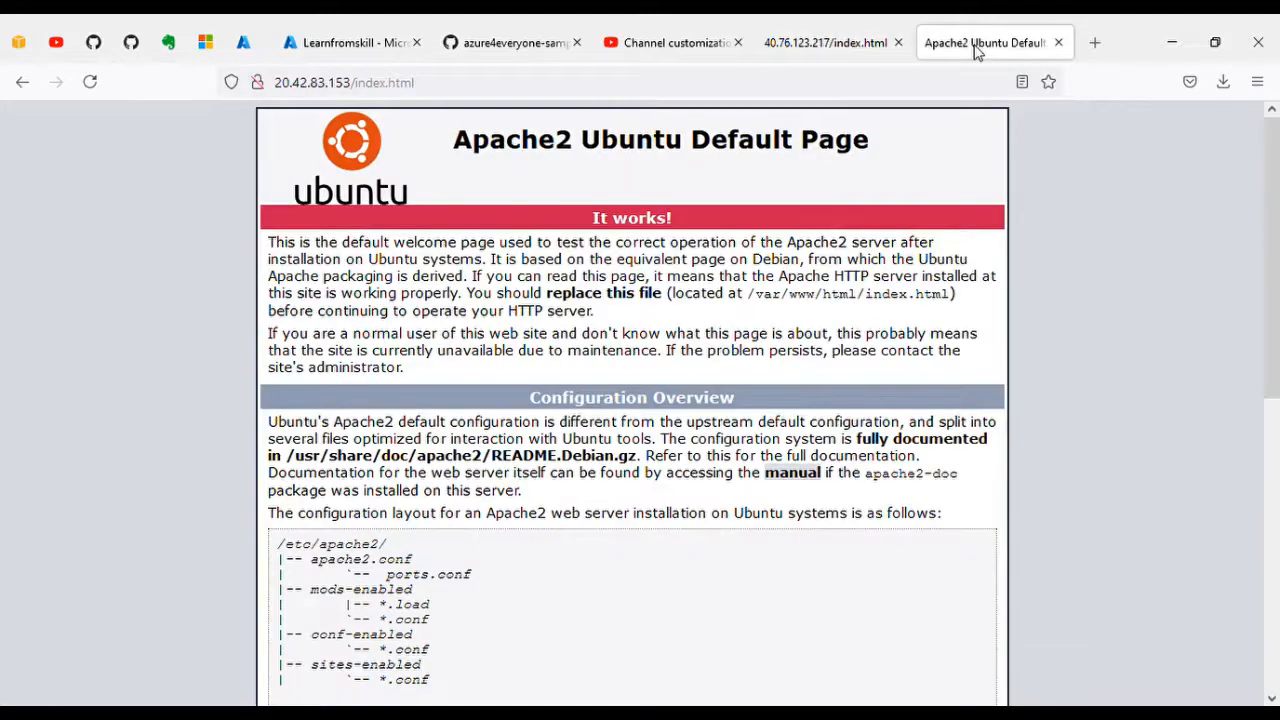
# Switch to the Azure portal and start creating a load balancer from the Load balancers service under Networking.
pyautogui.click(243, 42)
pyautogui.moveTo(873, 262)
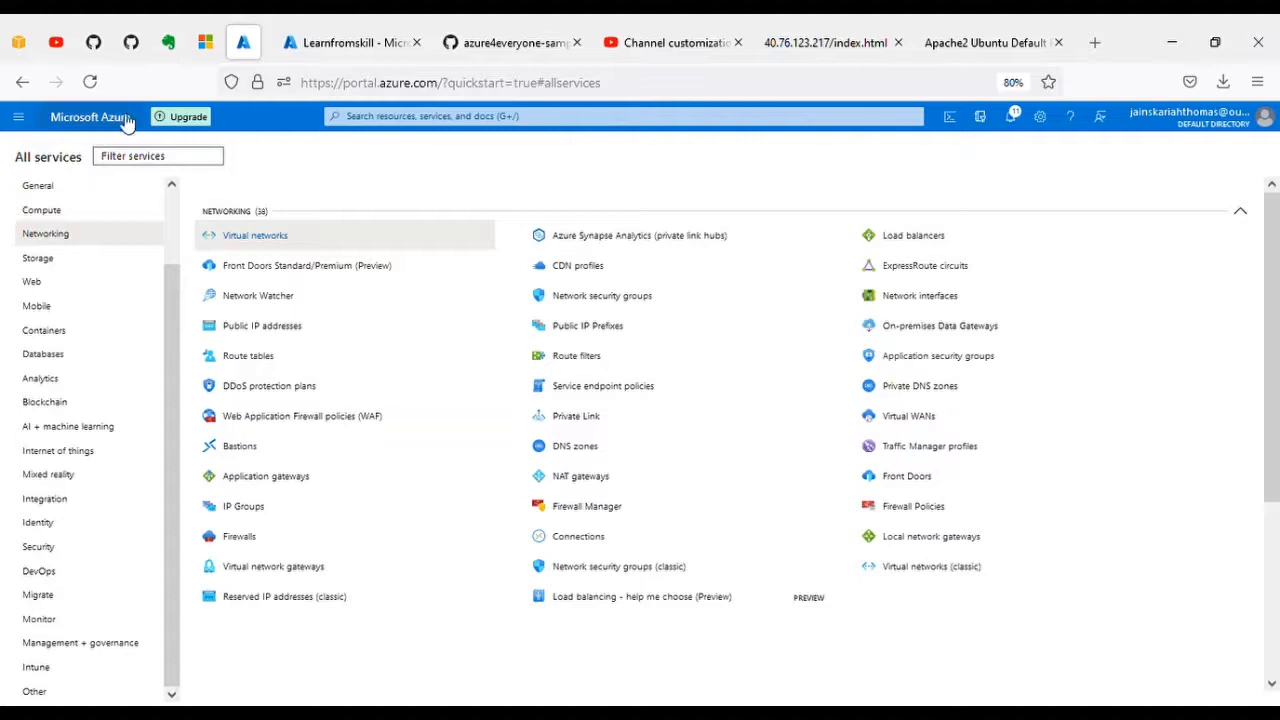
pyautogui.scroll(2, 77, 240)
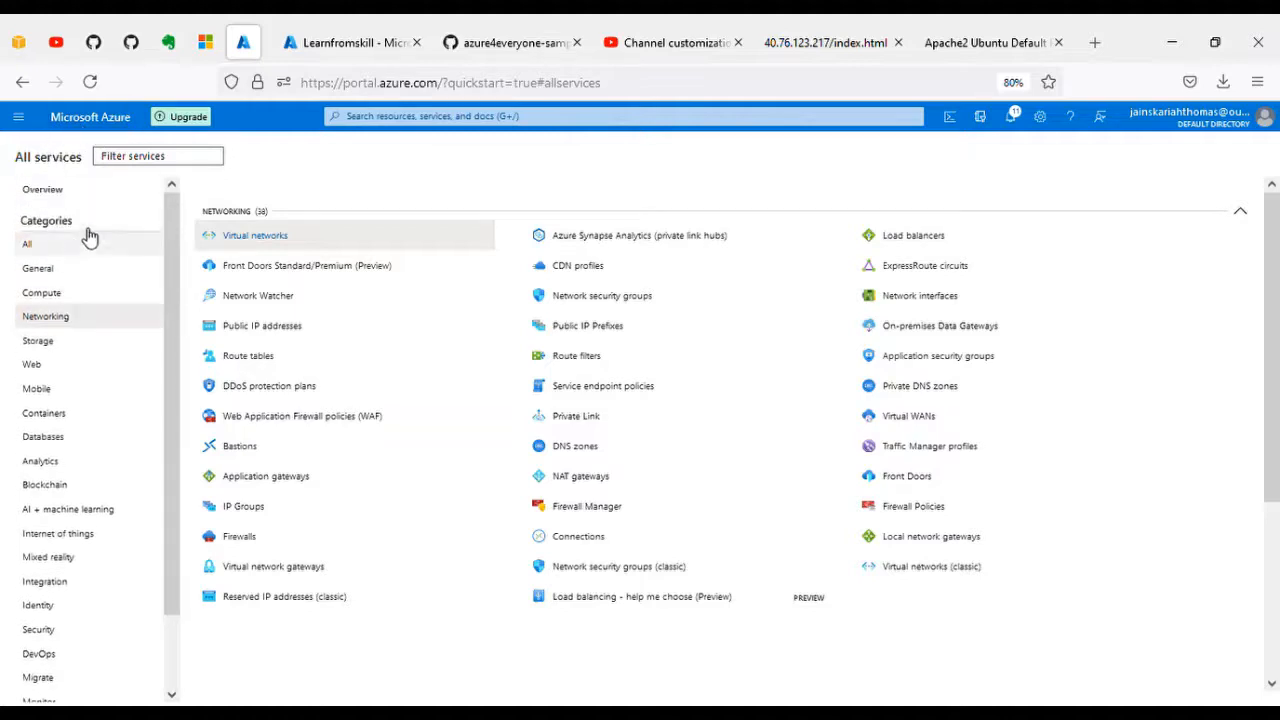
pyautogui.click(18, 117)
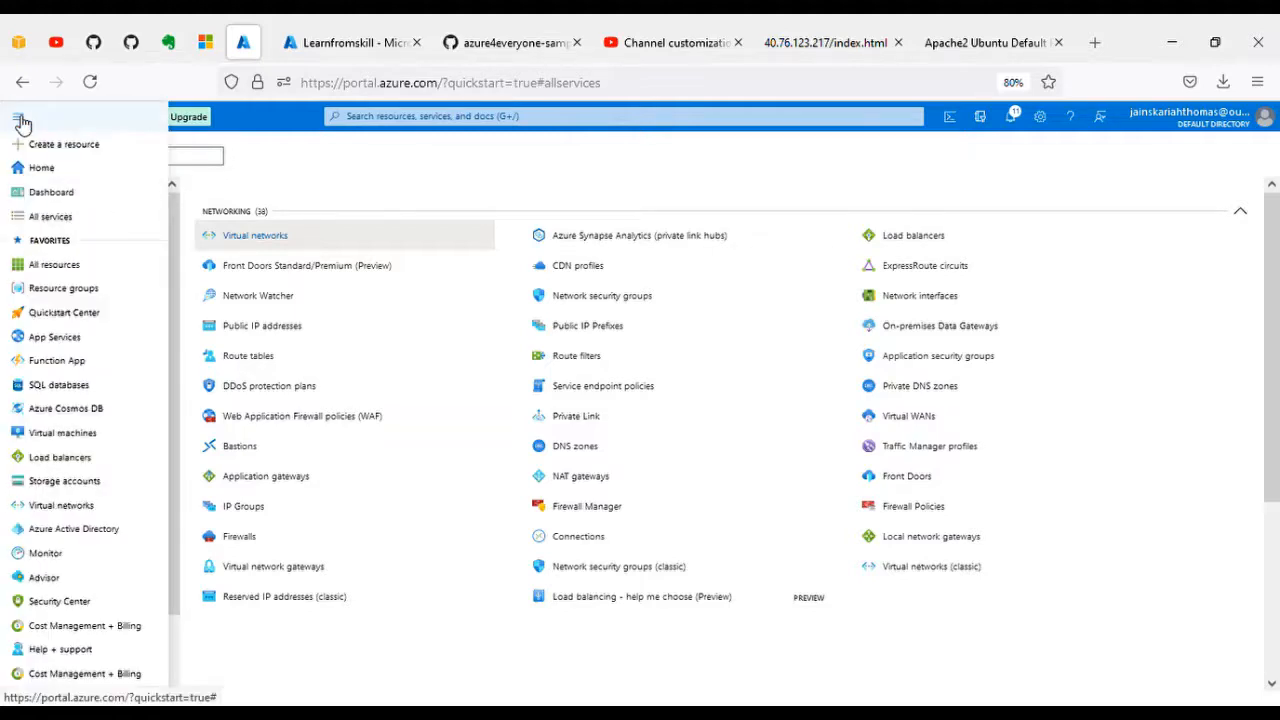
pyautogui.click(57, 222)
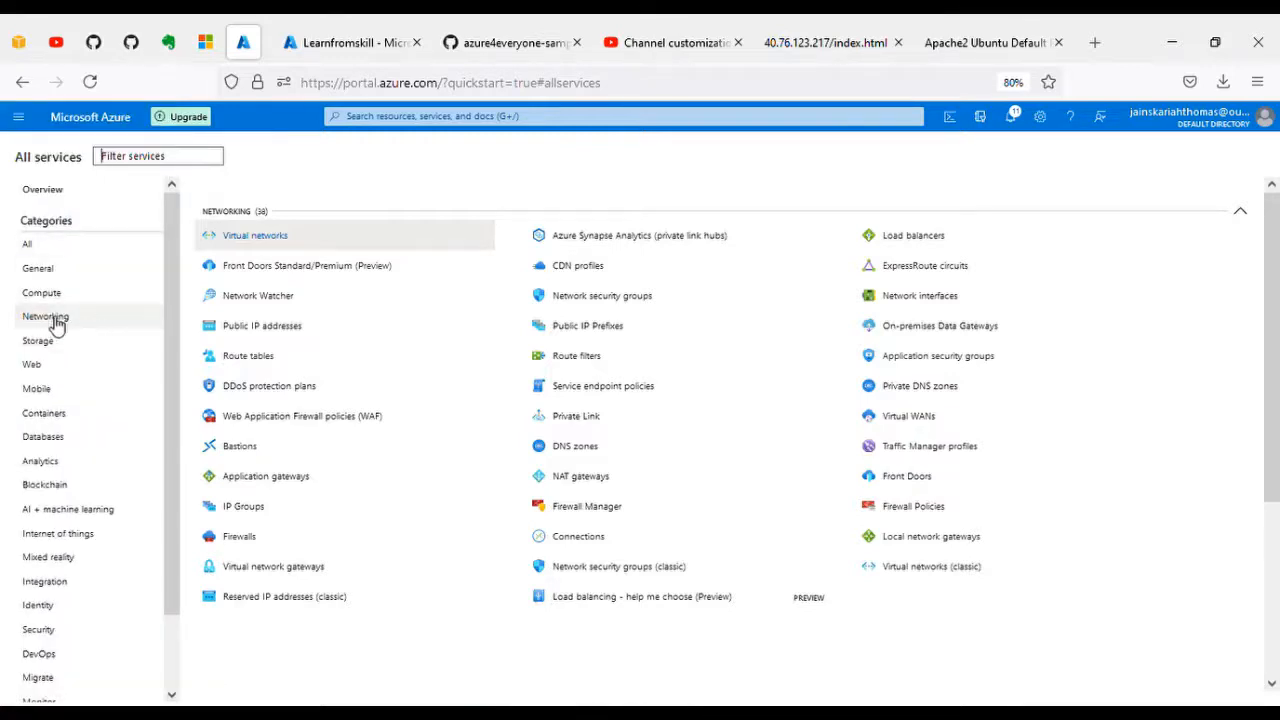
pyautogui.click(912, 239)
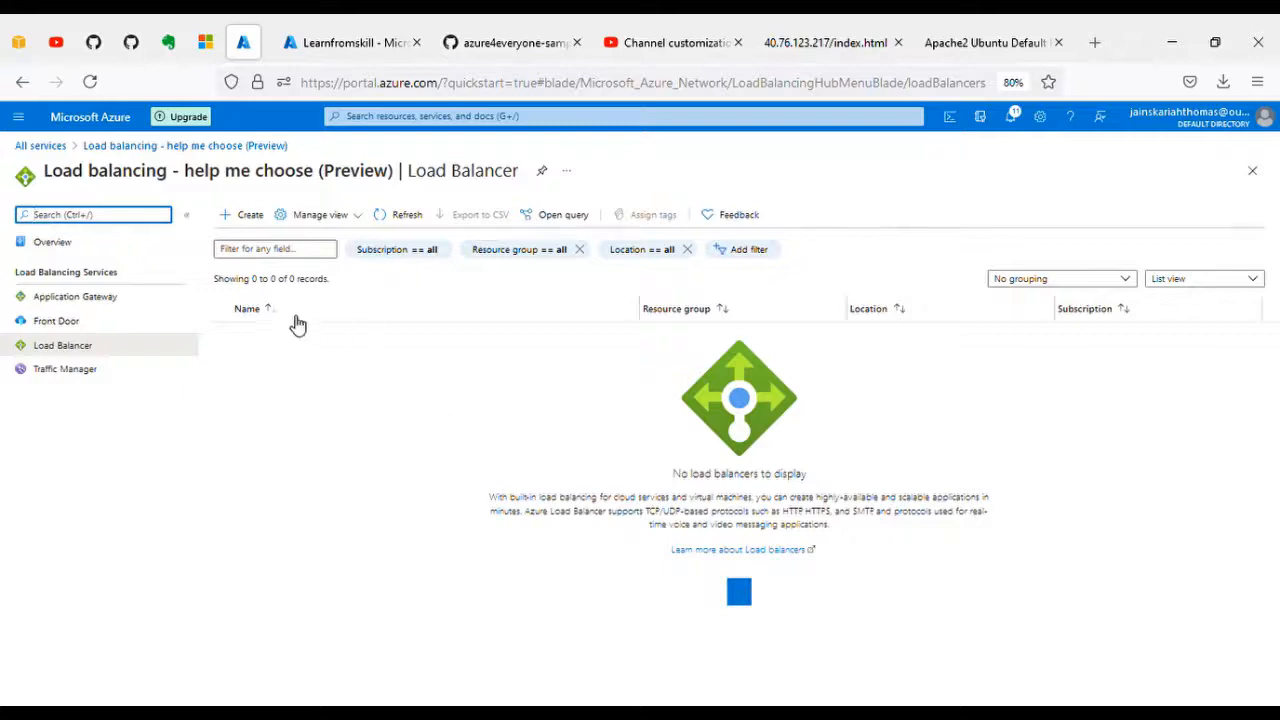
pyautogui.click(249, 219)
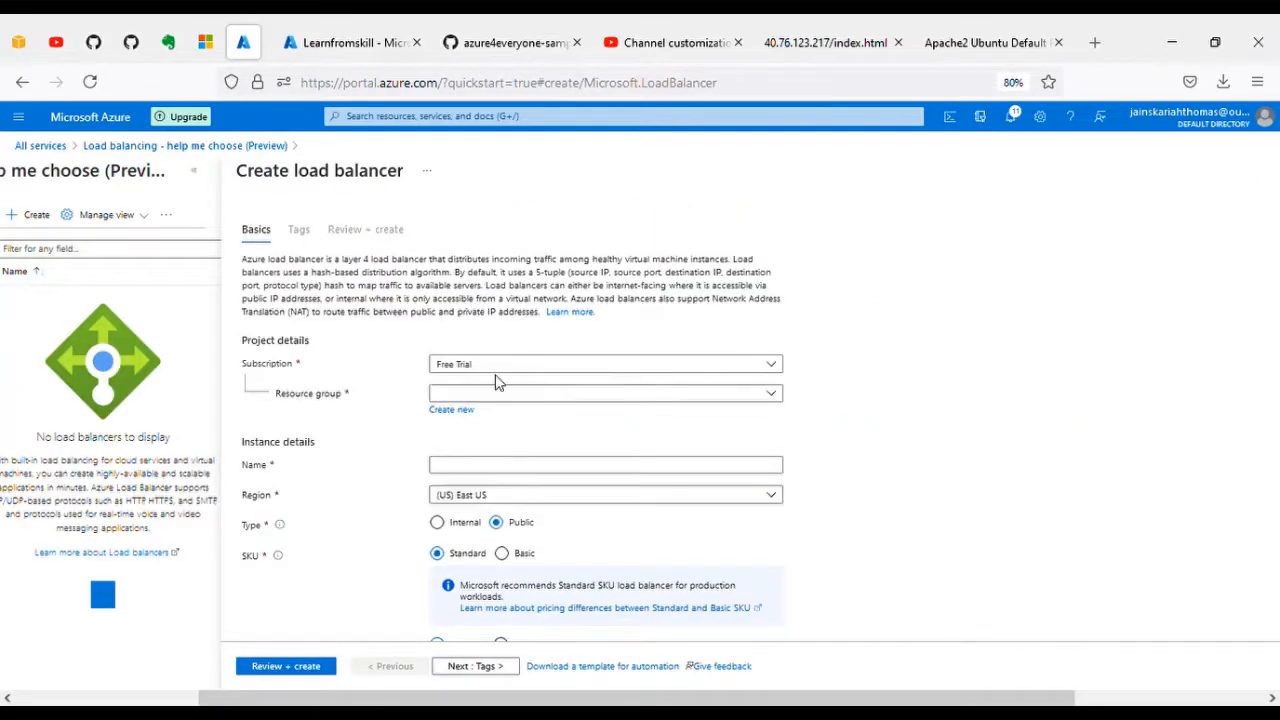
# Assign the load balancer to the Learnfromskill resource group and name it JainAzureload.
pyautogui.click(567, 396)
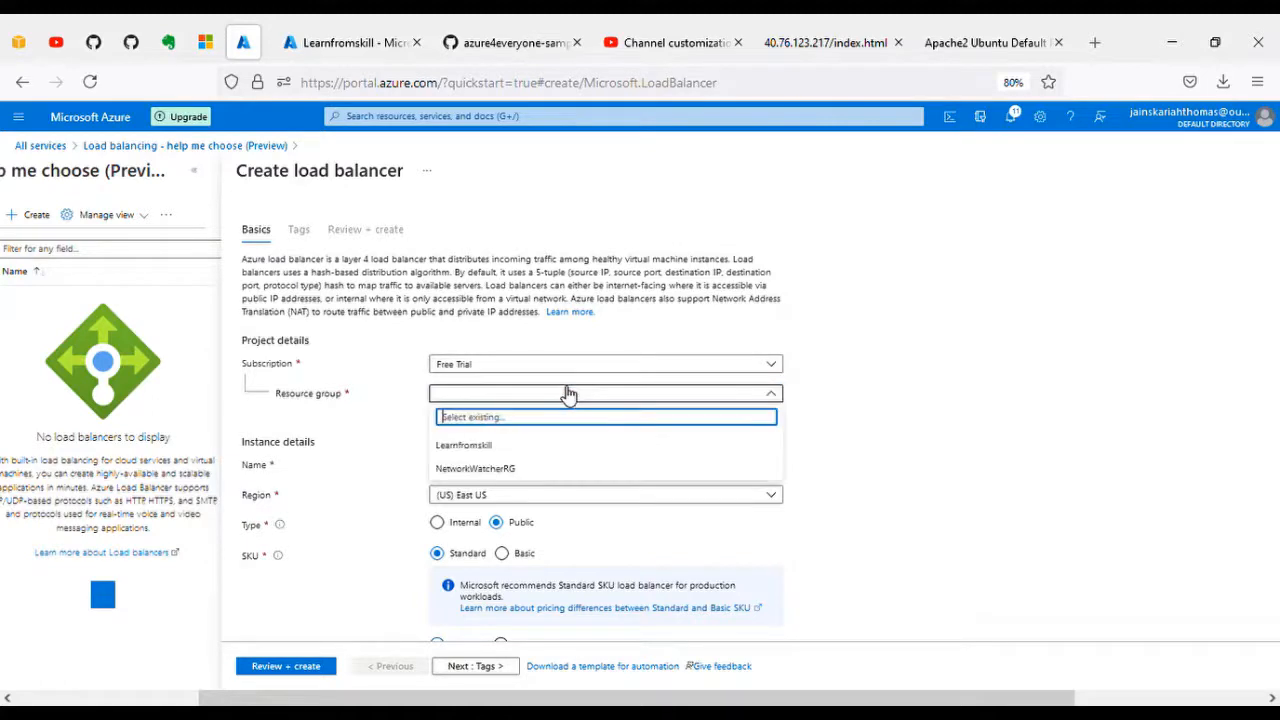
pyautogui.click(474, 450)
pyautogui.scroll(-1, 1034, 346)
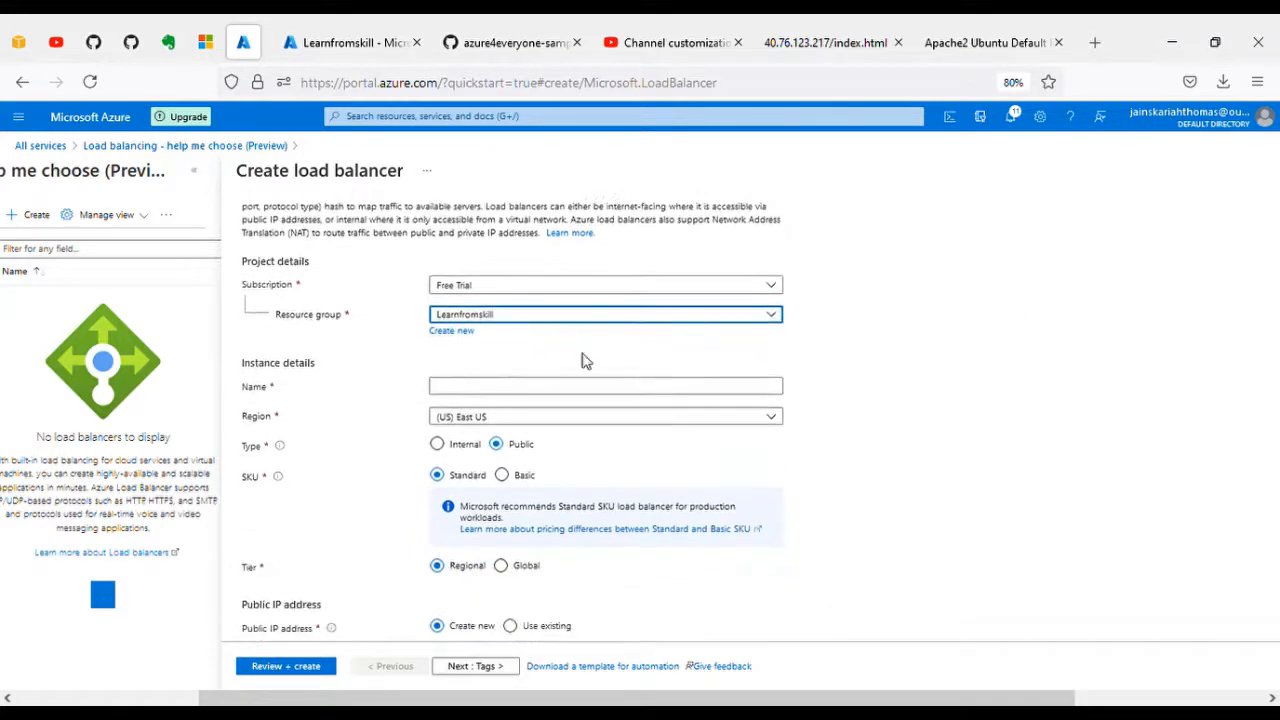
pyautogui.click(525, 390)
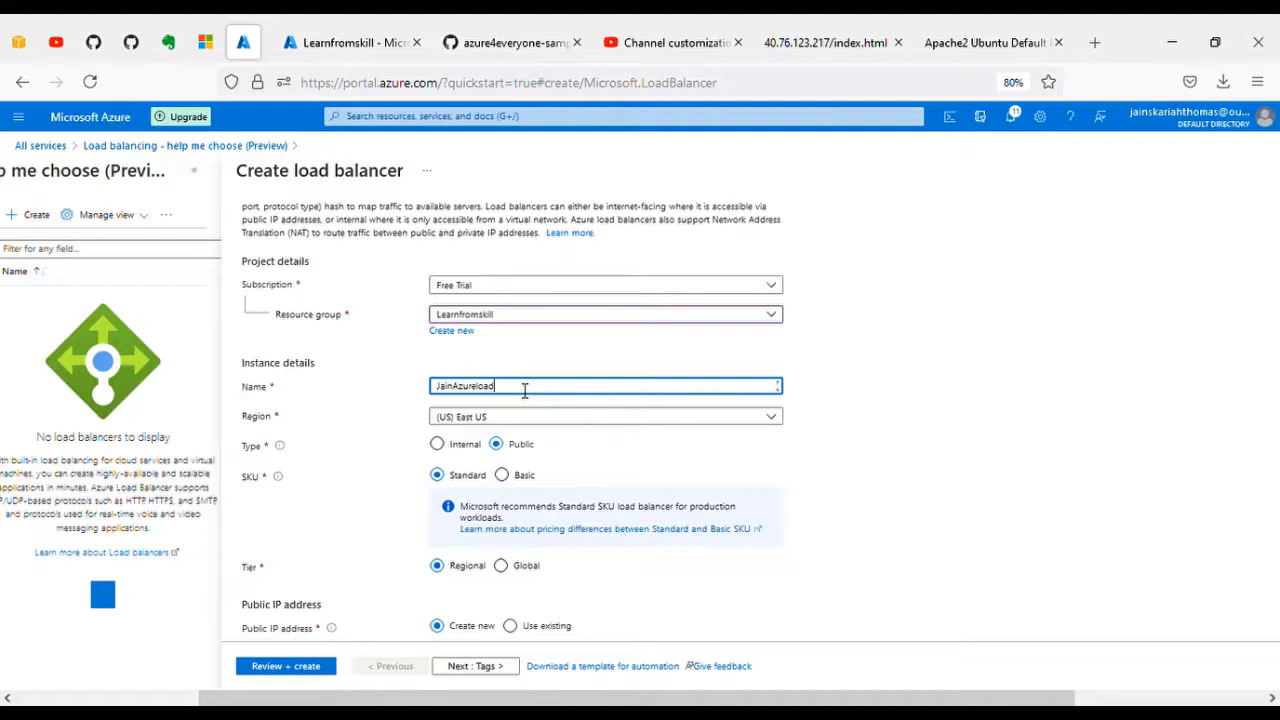
# Name the load balancer's new public IP address Jainnewsession and set its routing preference to Internet.
pyautogui.scroll(-3, 680, 394)
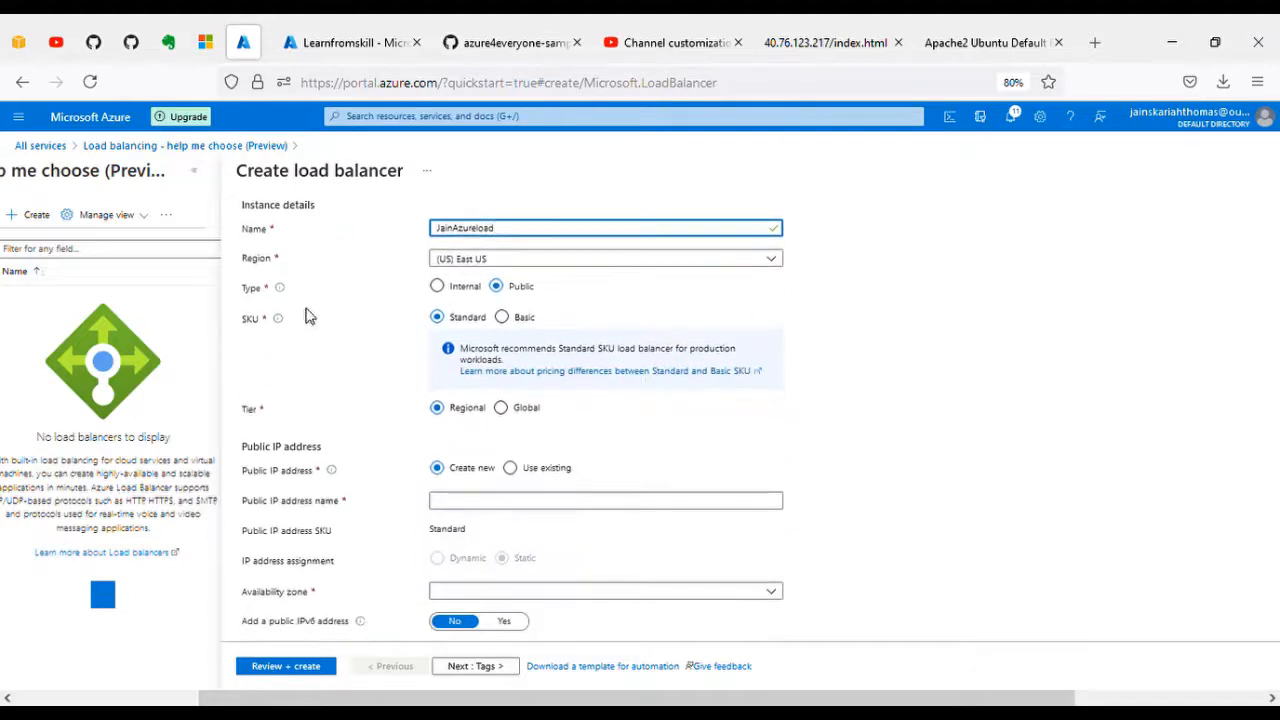
pyautogui.moveTo(284, 296)
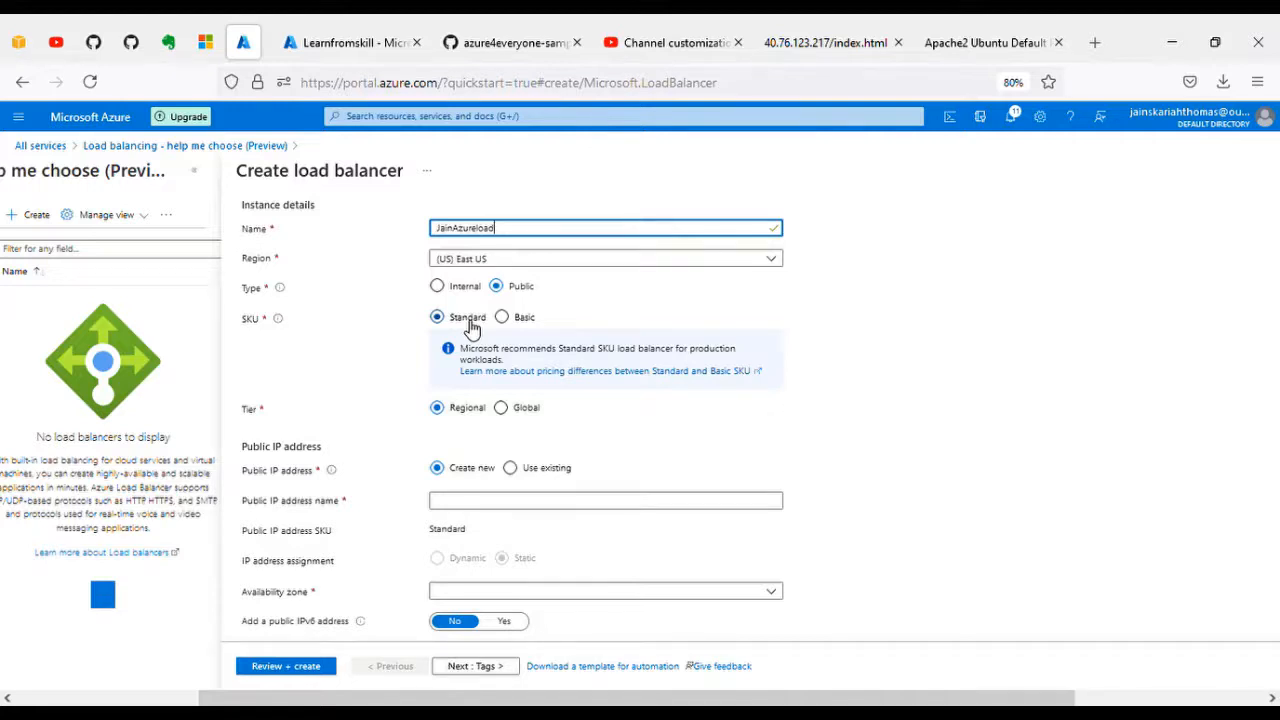
pyautogui.scroll(-1, 660, 334)
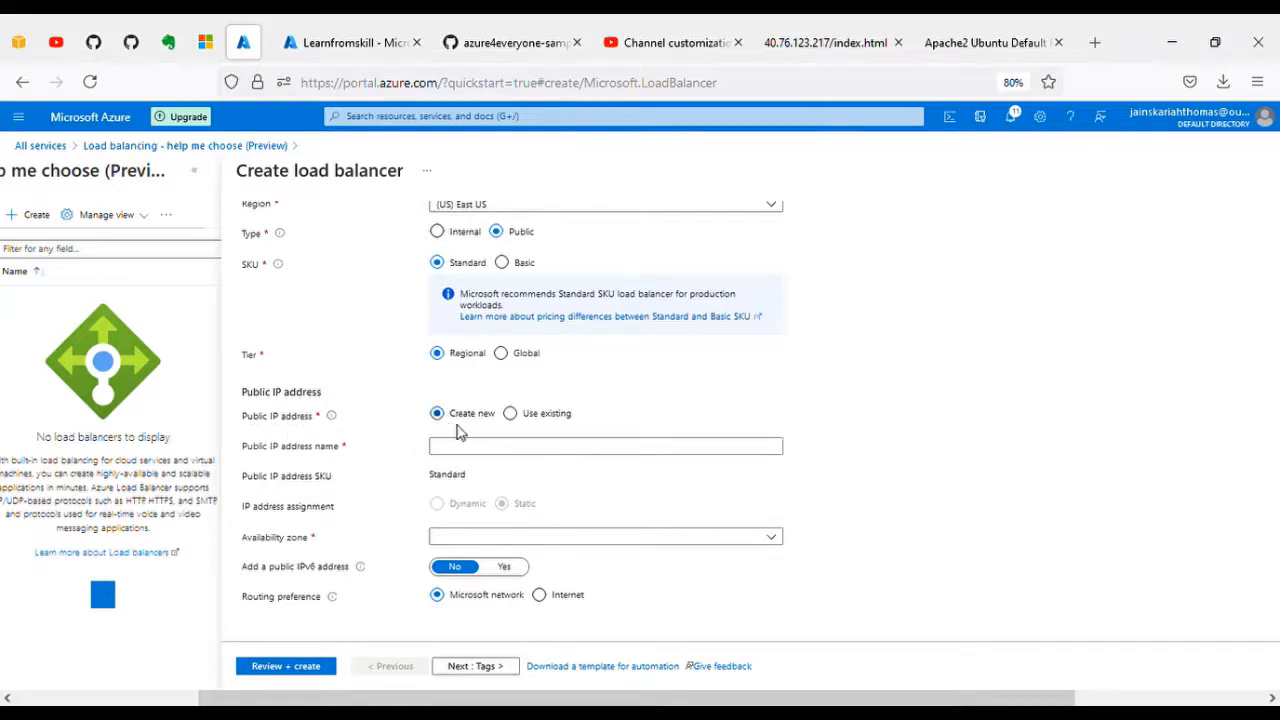
pyautogui.click(519, 458)
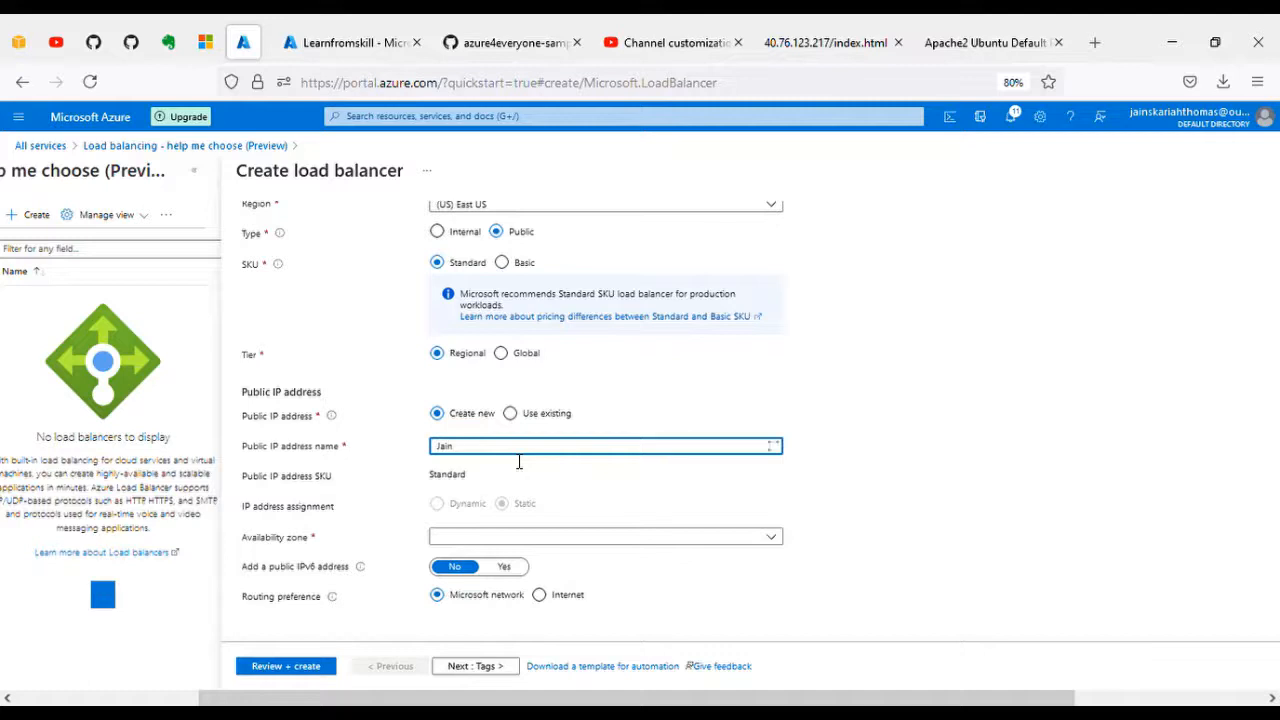
pyautogui.write('Jainnewsession')
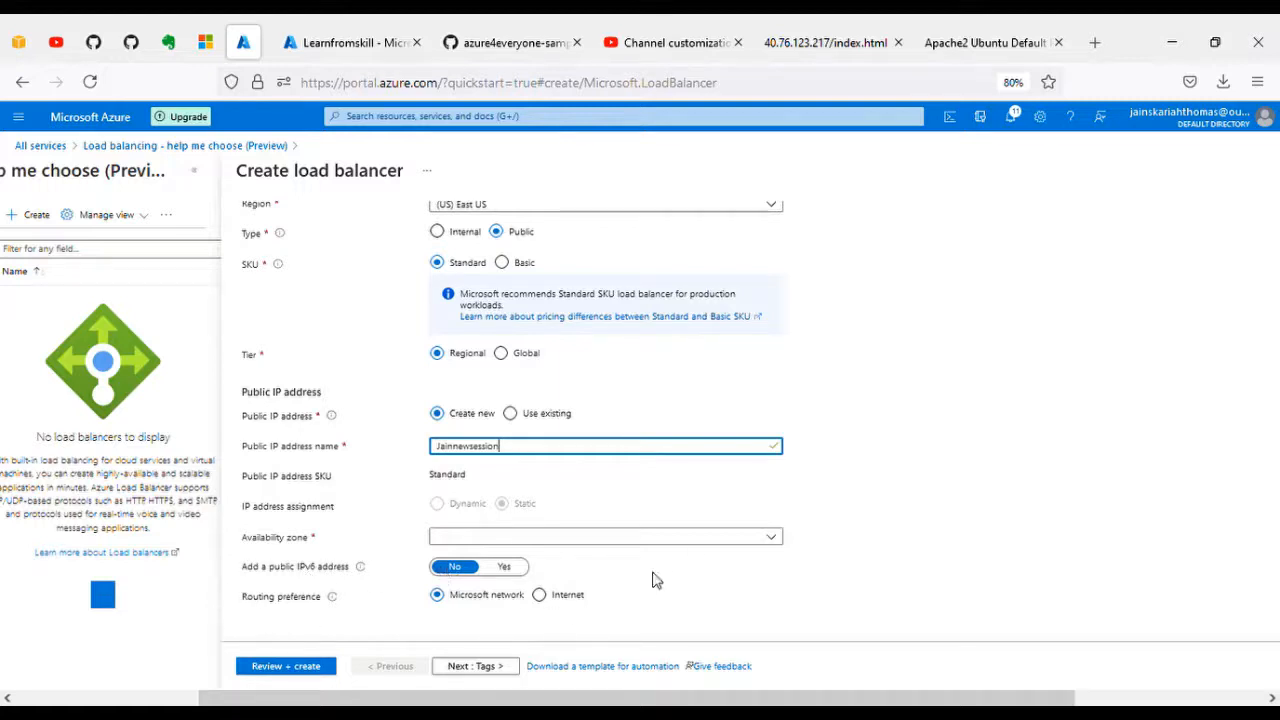
pyautogui.click(566, 600)
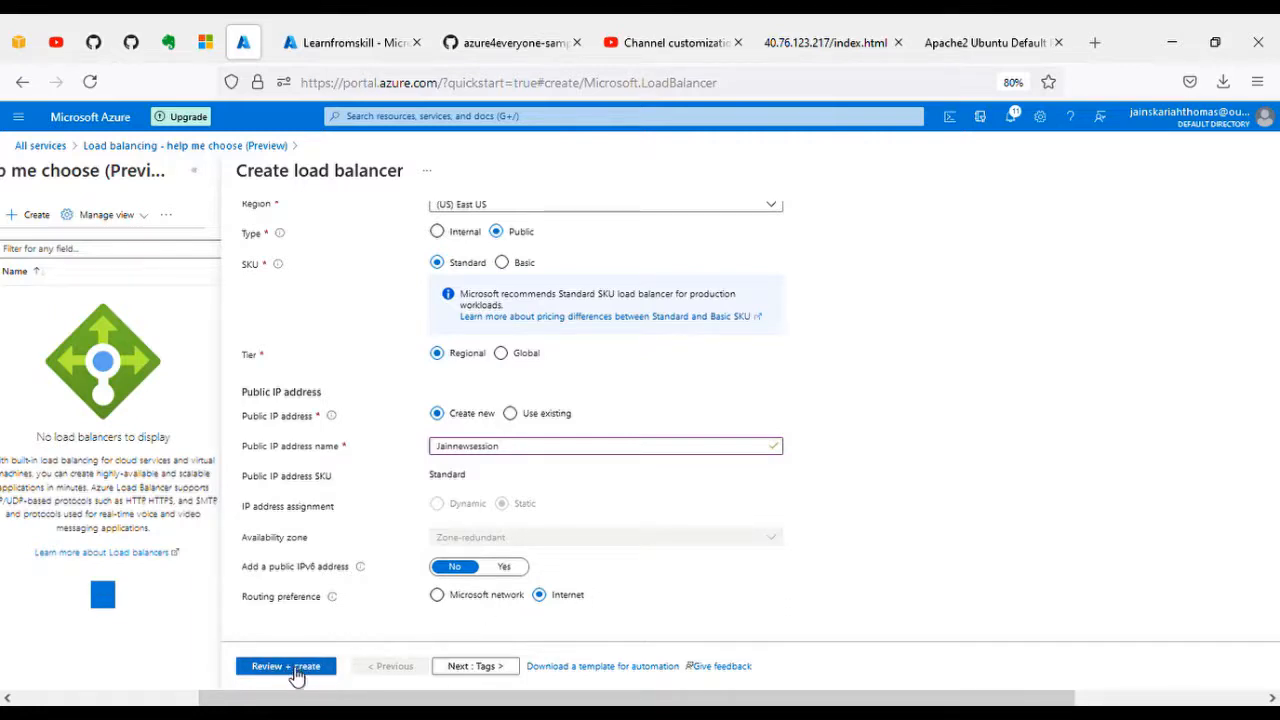
# Validate and deploy the load balancer, then open the deployed resource.
pyautogui.click(295, 668)
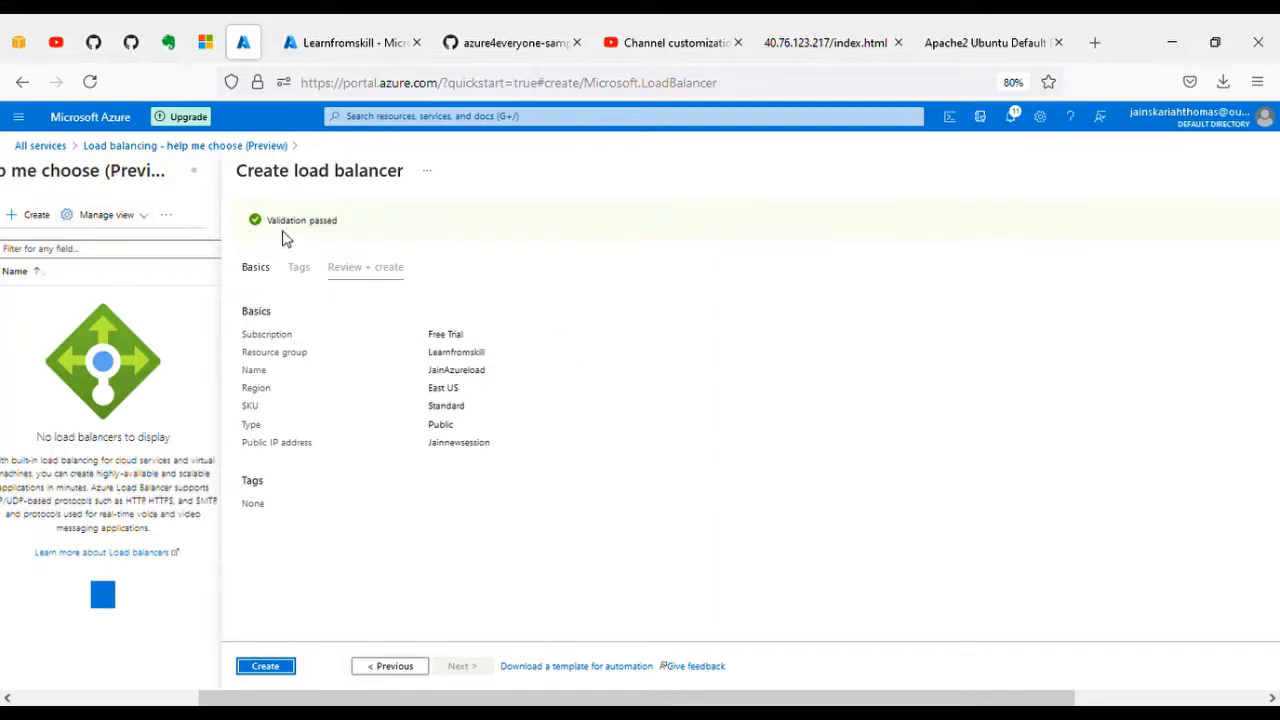
pyautogui.click(284, 668)
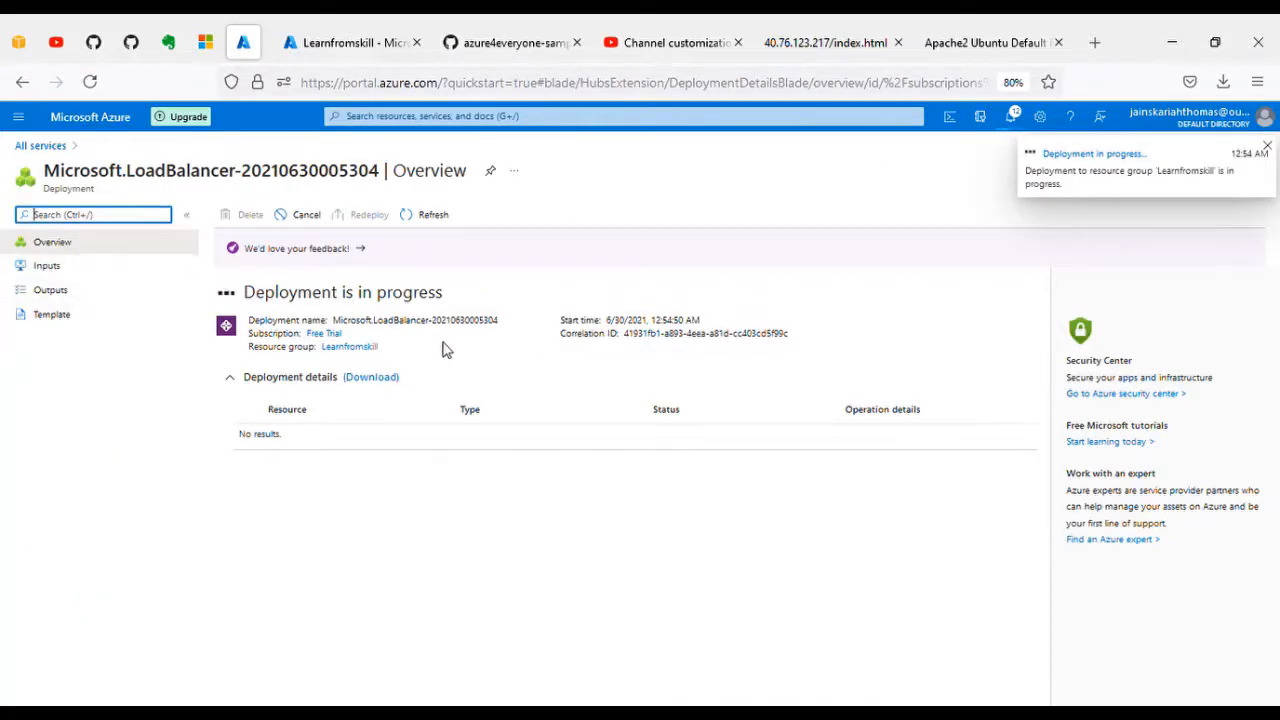
pyautogui.moveTo(252, 297); pyautogui.dragTo(449, 299)
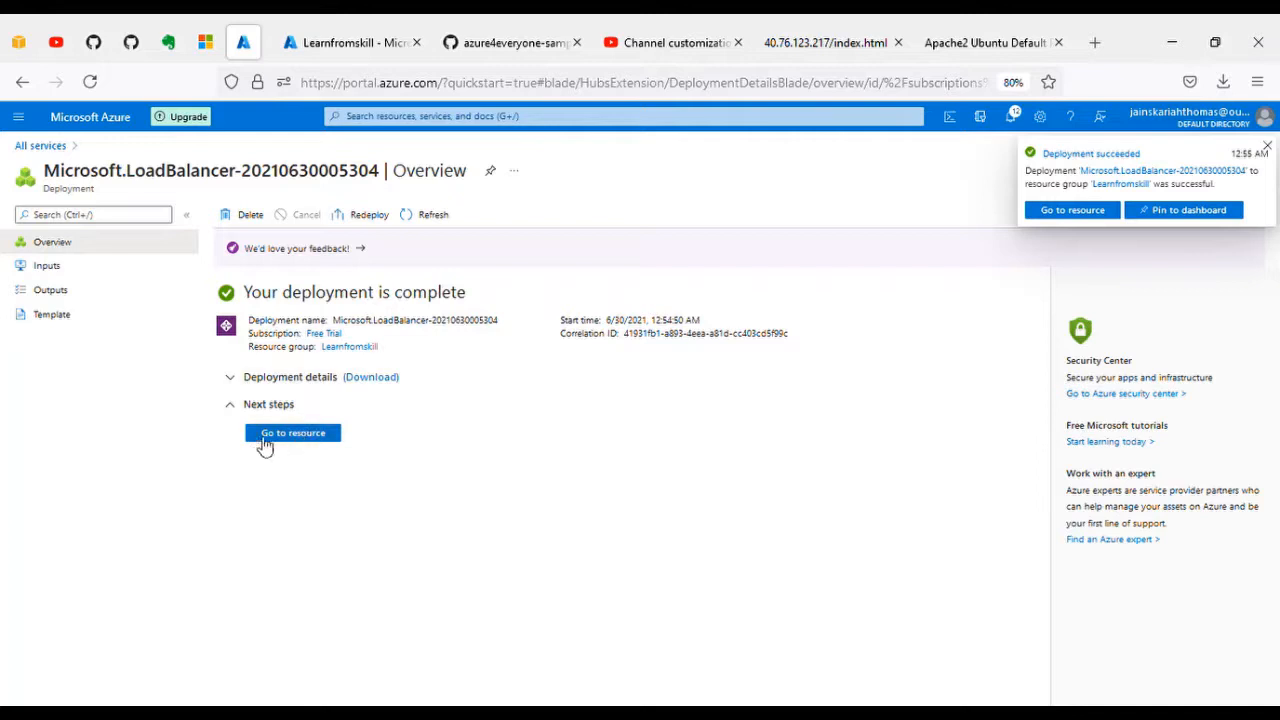
pyautogui.click(300, 437)
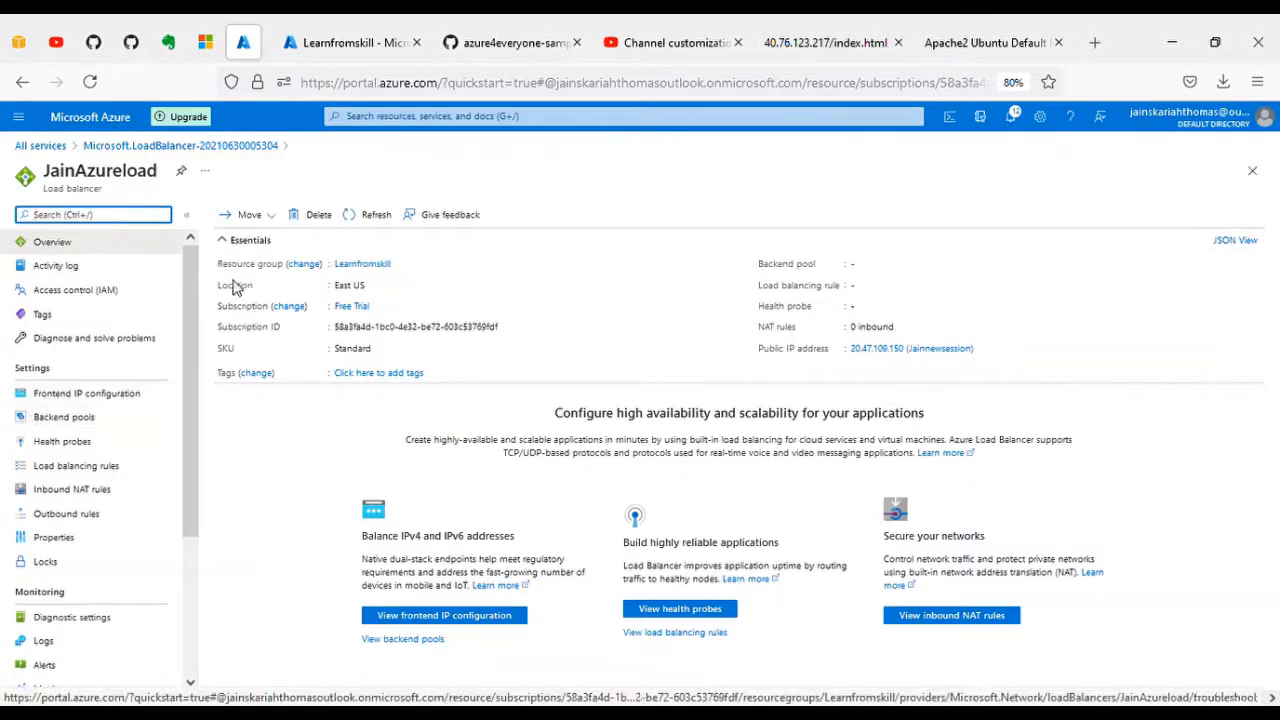
# Examine the load balancer's frontend IP configuration, including the public IP address assigned to LoadBalancerFrontEnd.
pyautogui.click(62, 398)
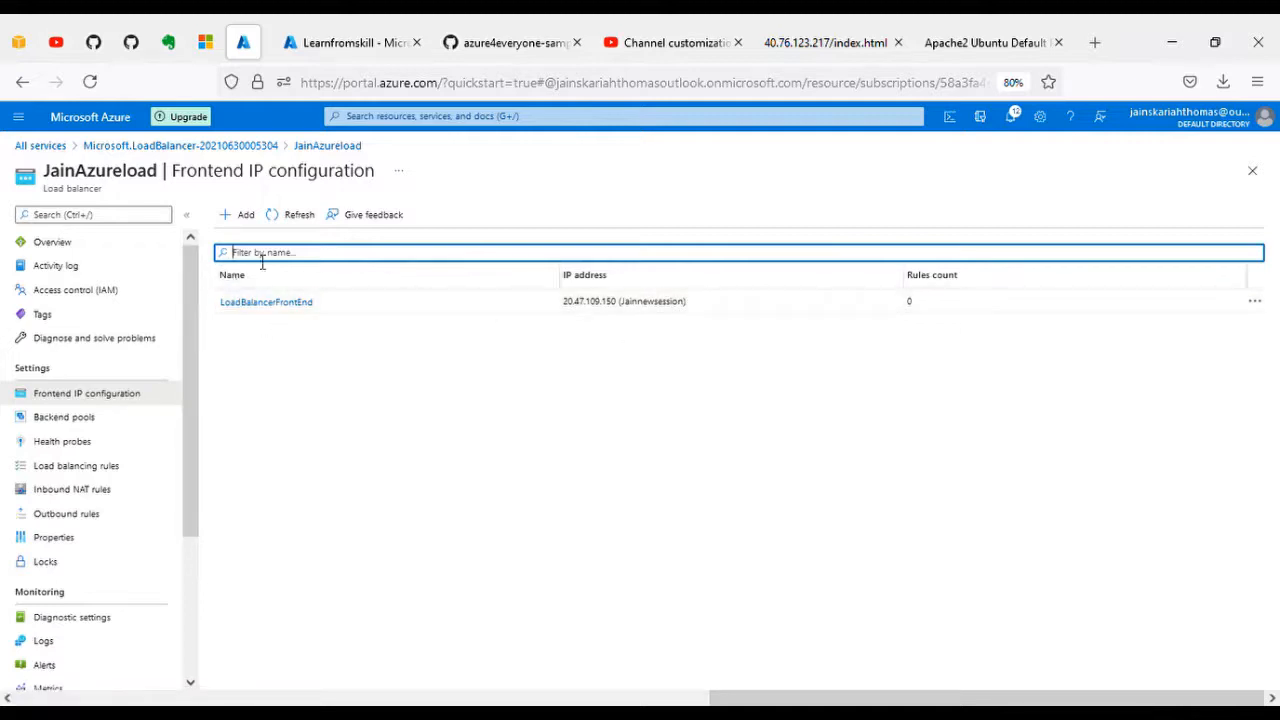
pyautogui.click(289, 216)
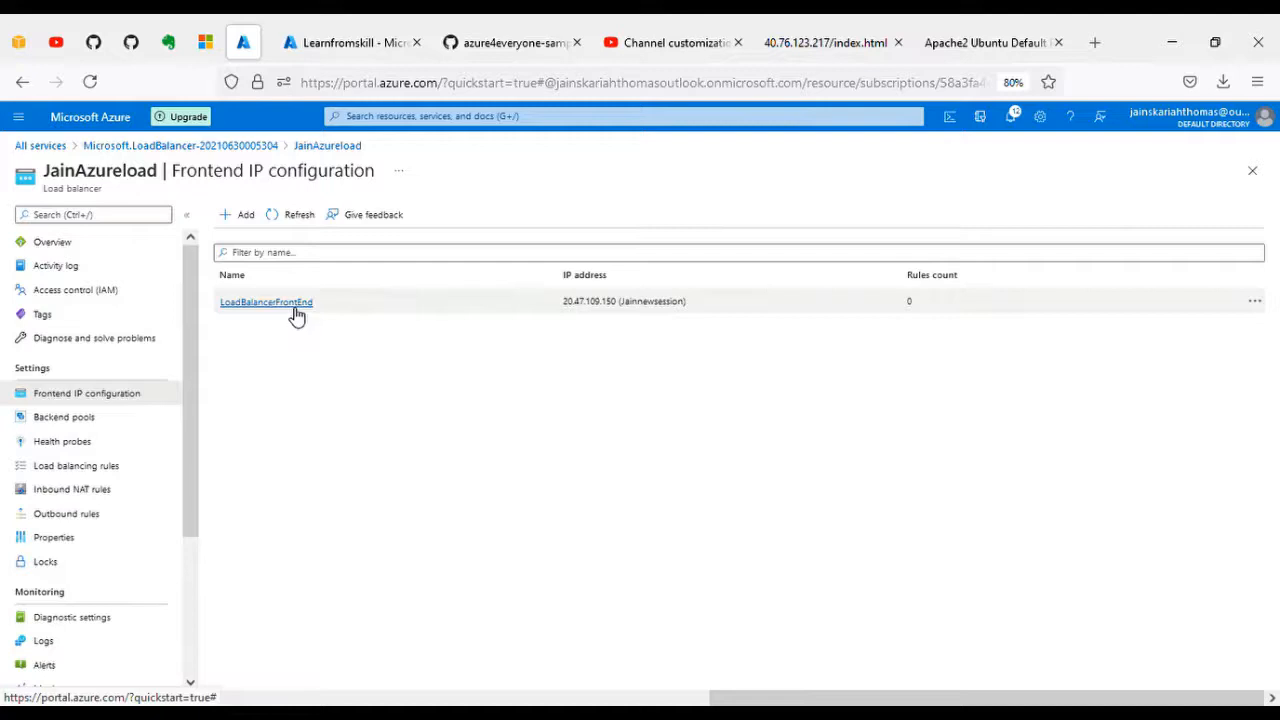
pyautogui.moveTo(563, 302); pyautogui.dragTo(578, 310)
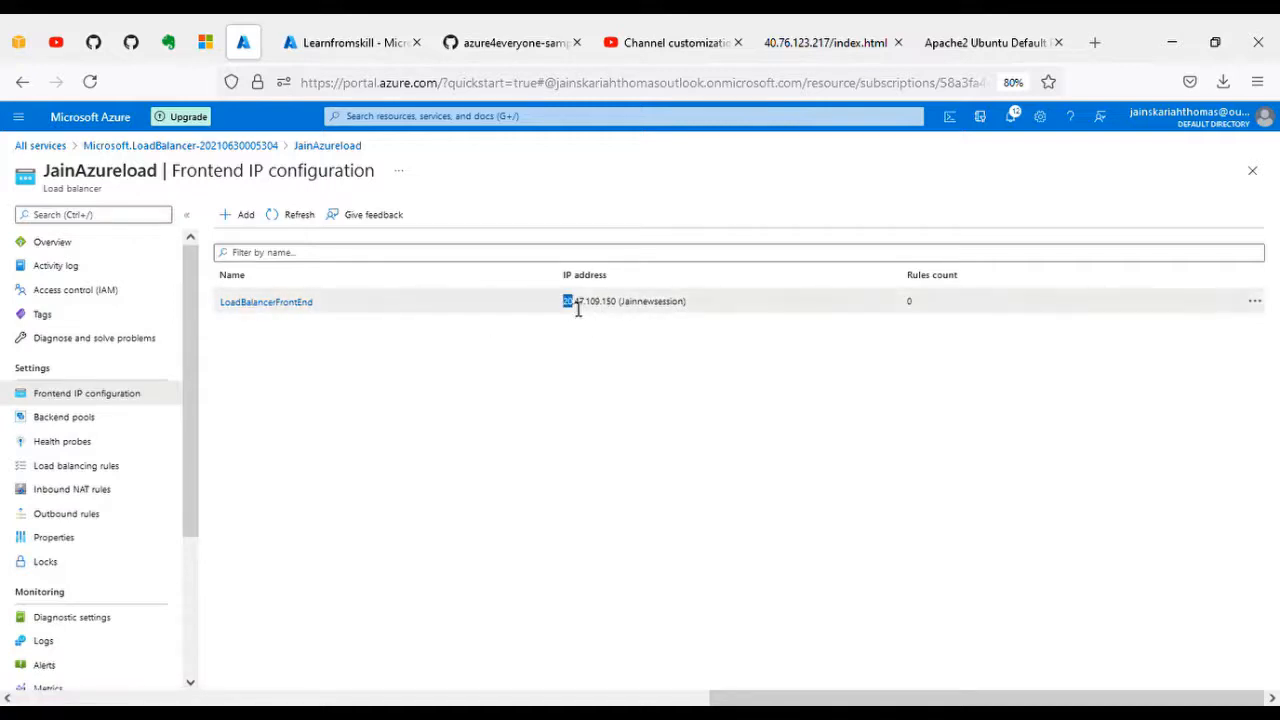
pyautogui.tripleClick(578, 310)
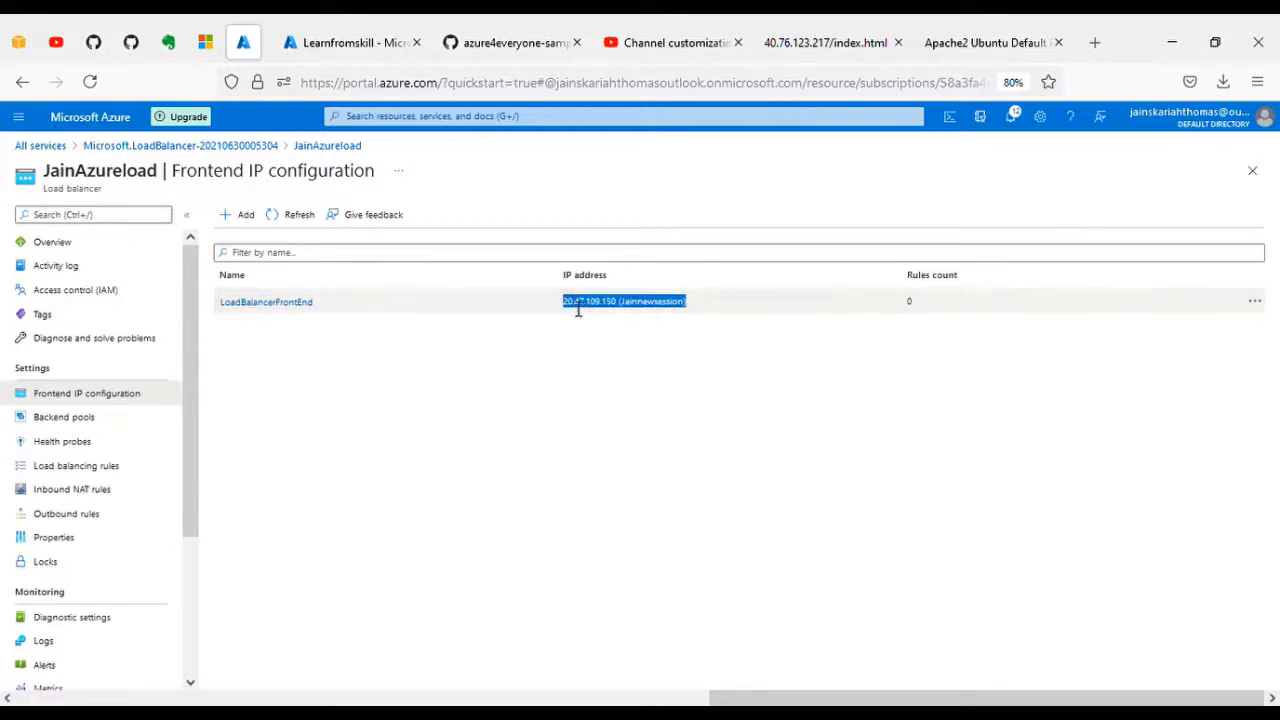
pyautogui.click(287, 306)
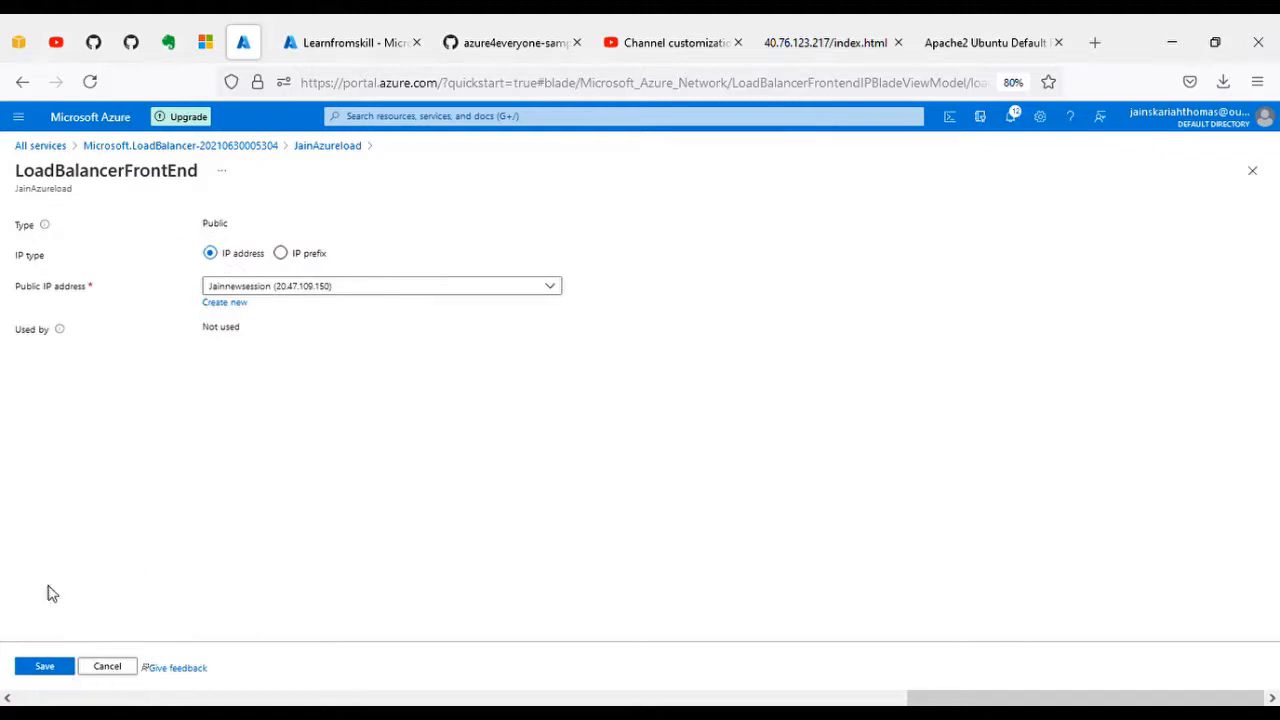
pyautogui.click(220, 146)
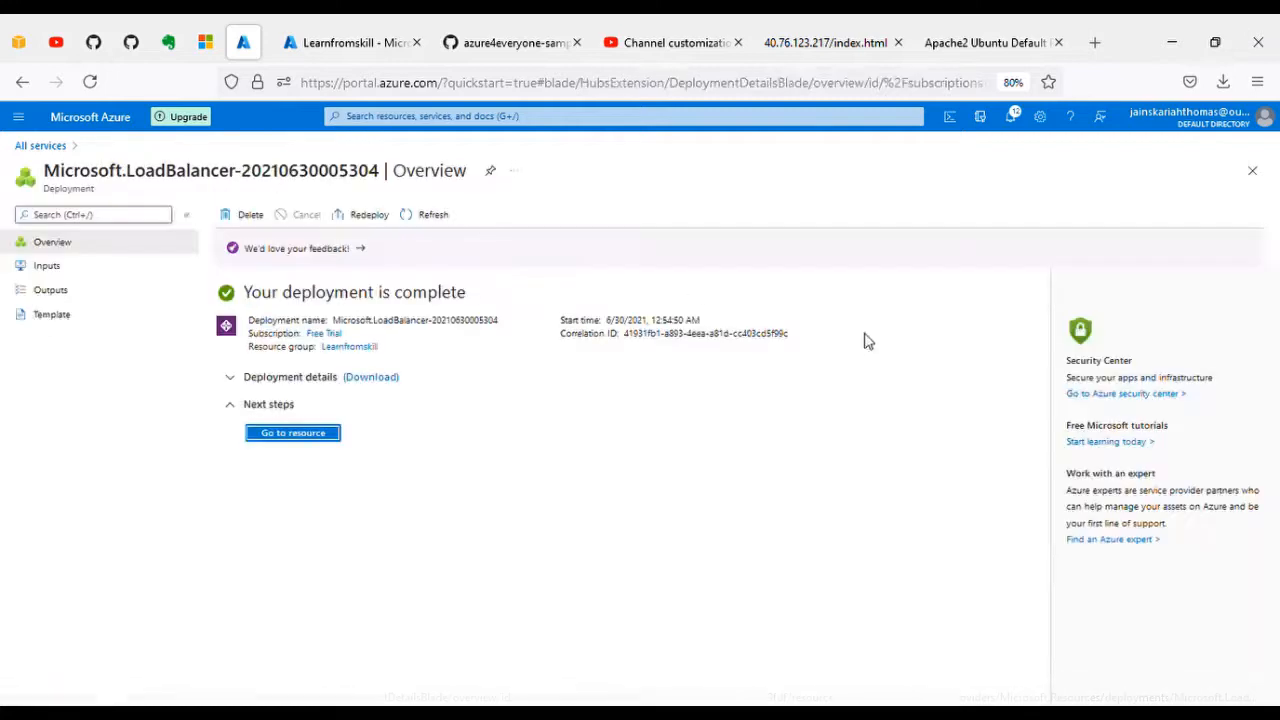
# Start a new backend pool for the load balancer named JainTestBackend on the virtual network Learnfromskill-vnet.
pyautogui.click(303, 435)
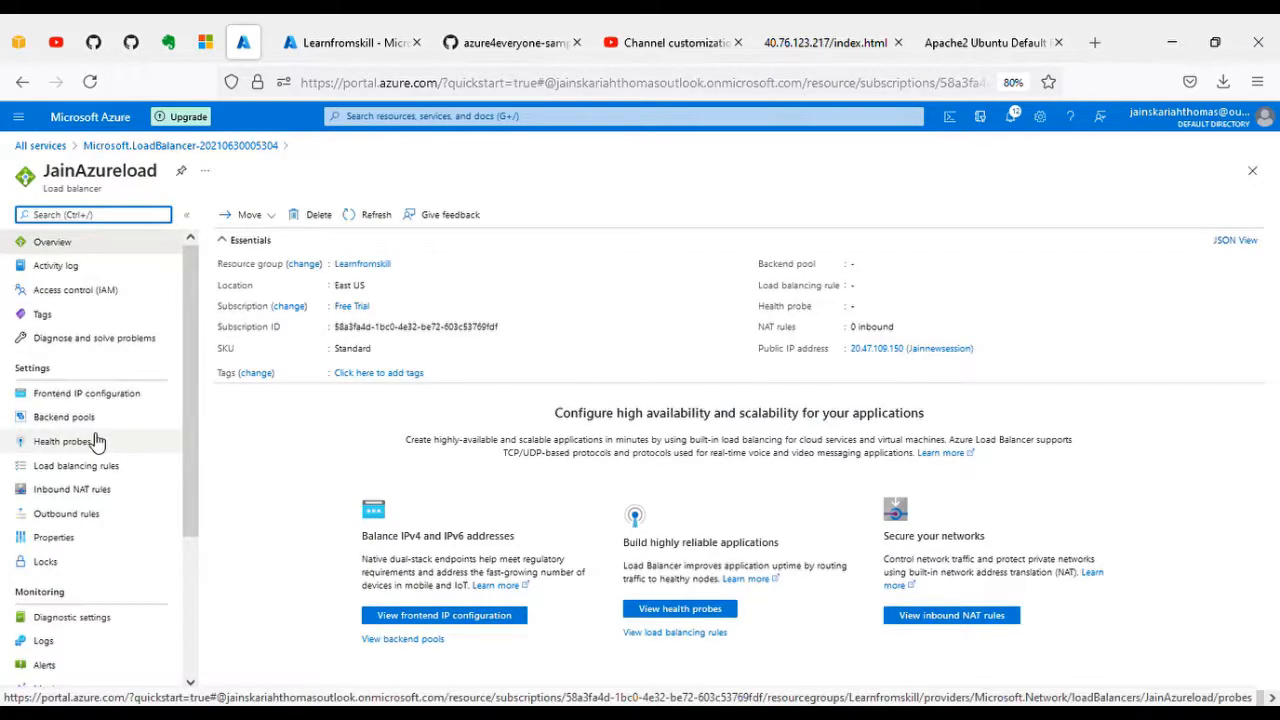
pyautogui.click(62, 425)
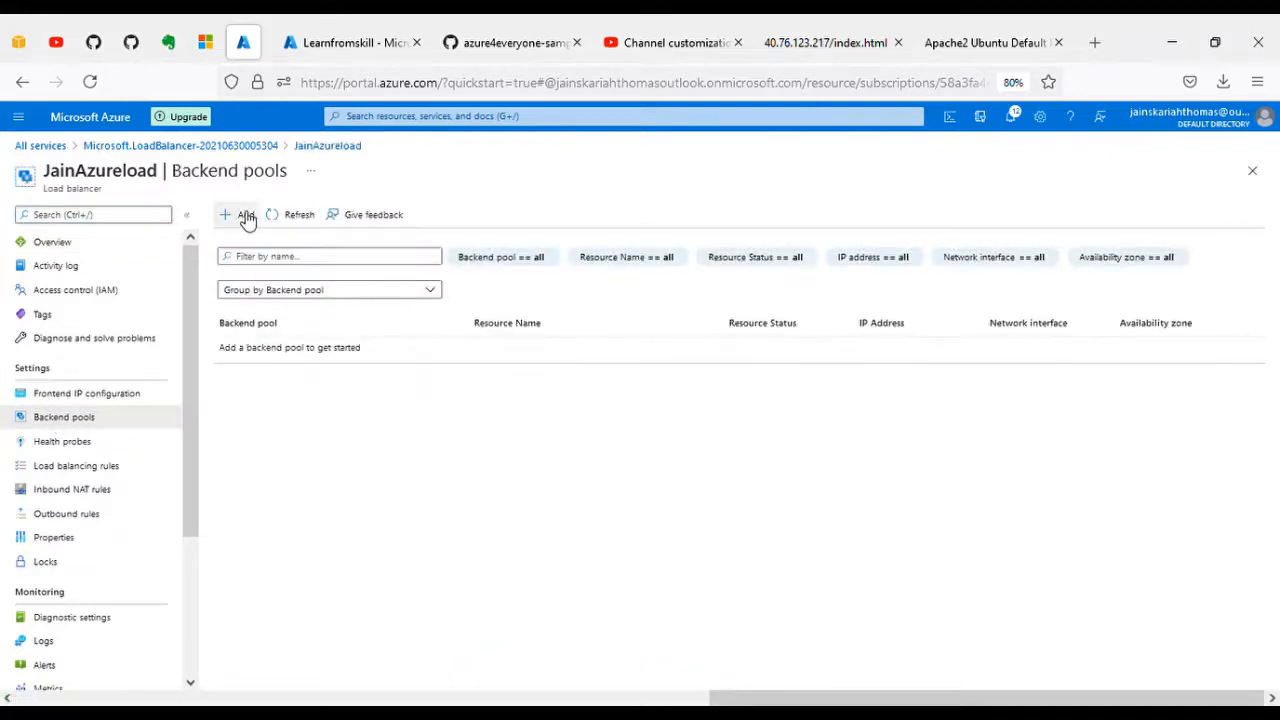
pyautogui.click(244, 217)
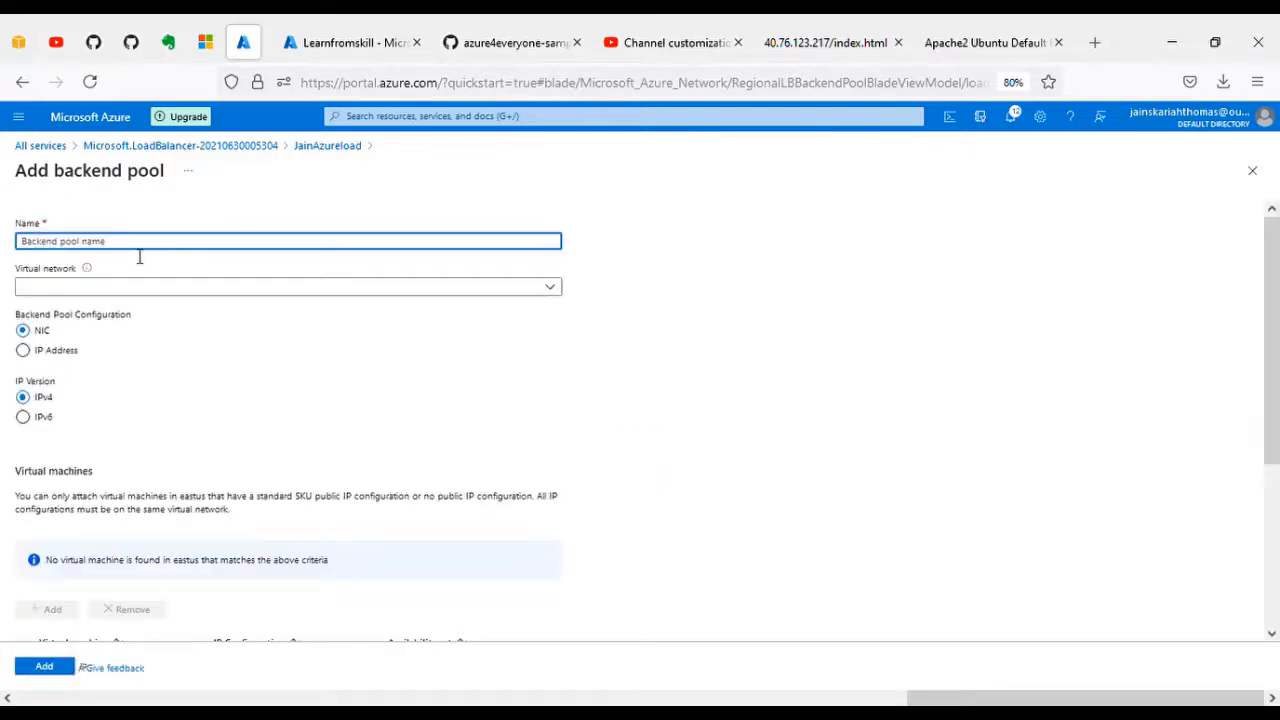
pyautogui.write('JainTestBackend')
pyautogui.click(549, 288)
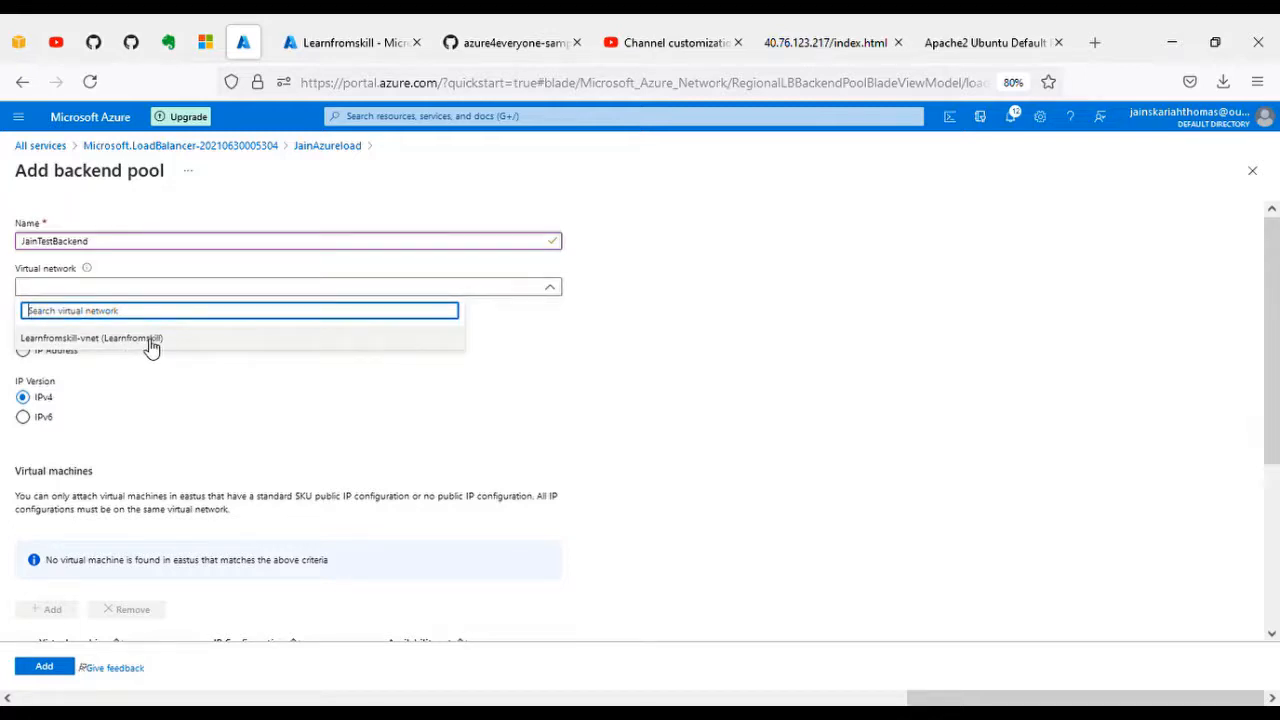
pyautogui.click(150, 345)
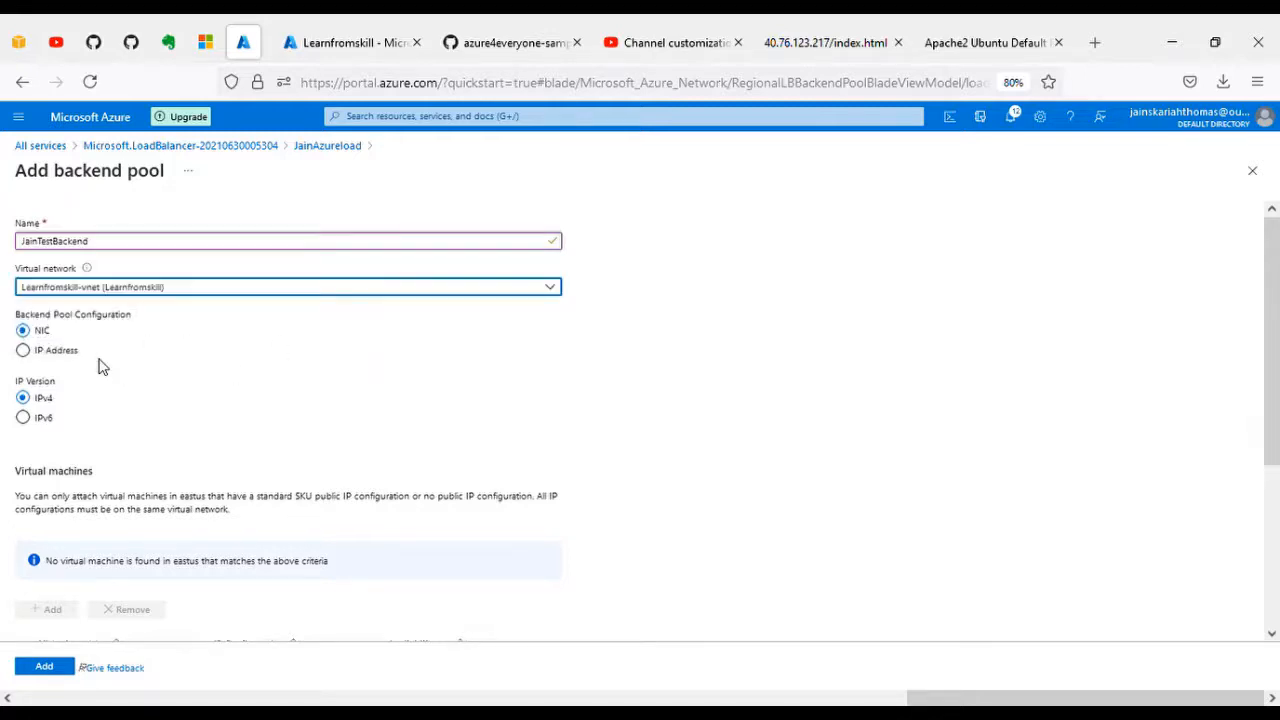
# Attach the virtual machines learnfromskill and SkilledTest to the backend pool and save the pool.
pyautogui.scroll(-2, 105, 360)
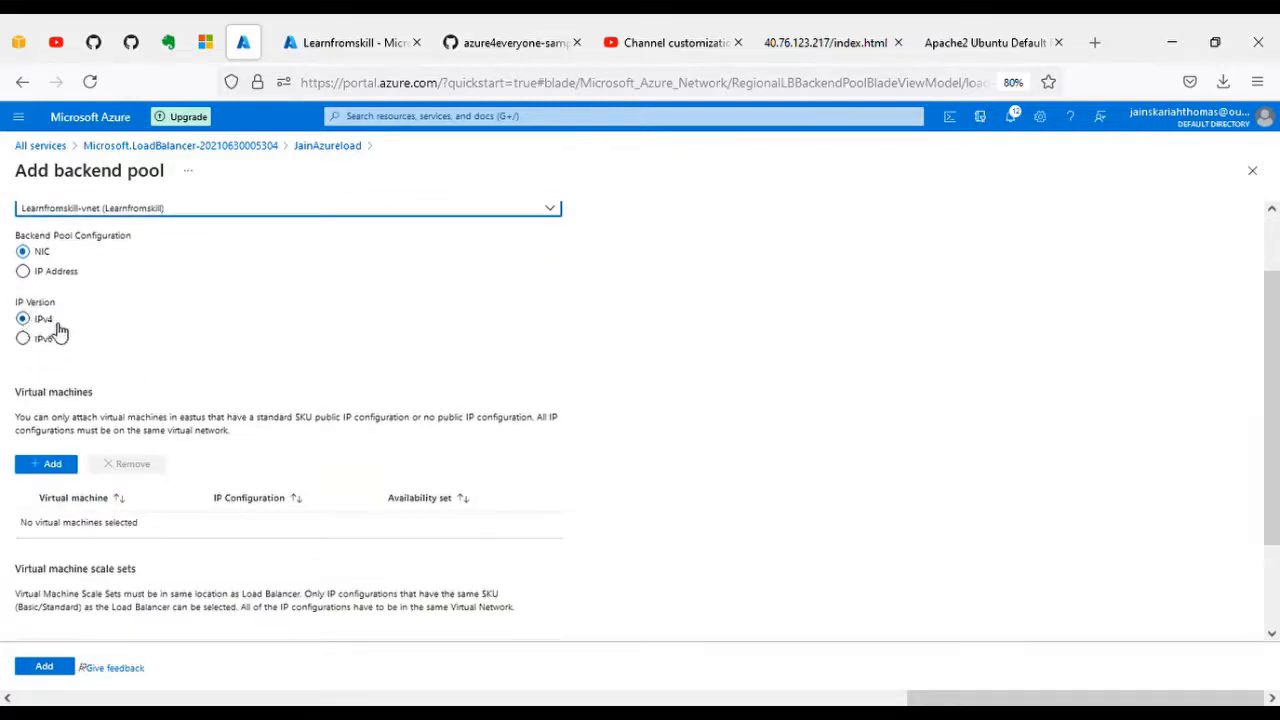
pyautogui.scroll(-3, 157, 423)
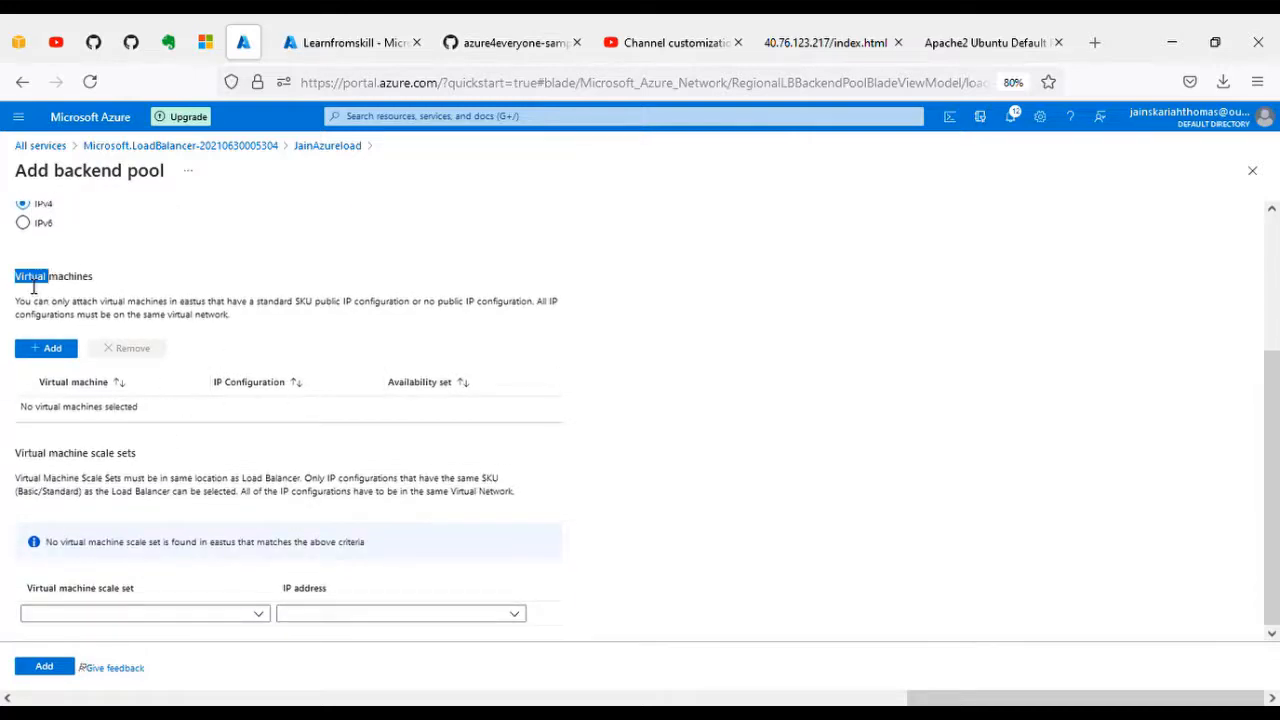
pyautogui.tripleClick(44, 279)
pyautogui.click(47, 354)
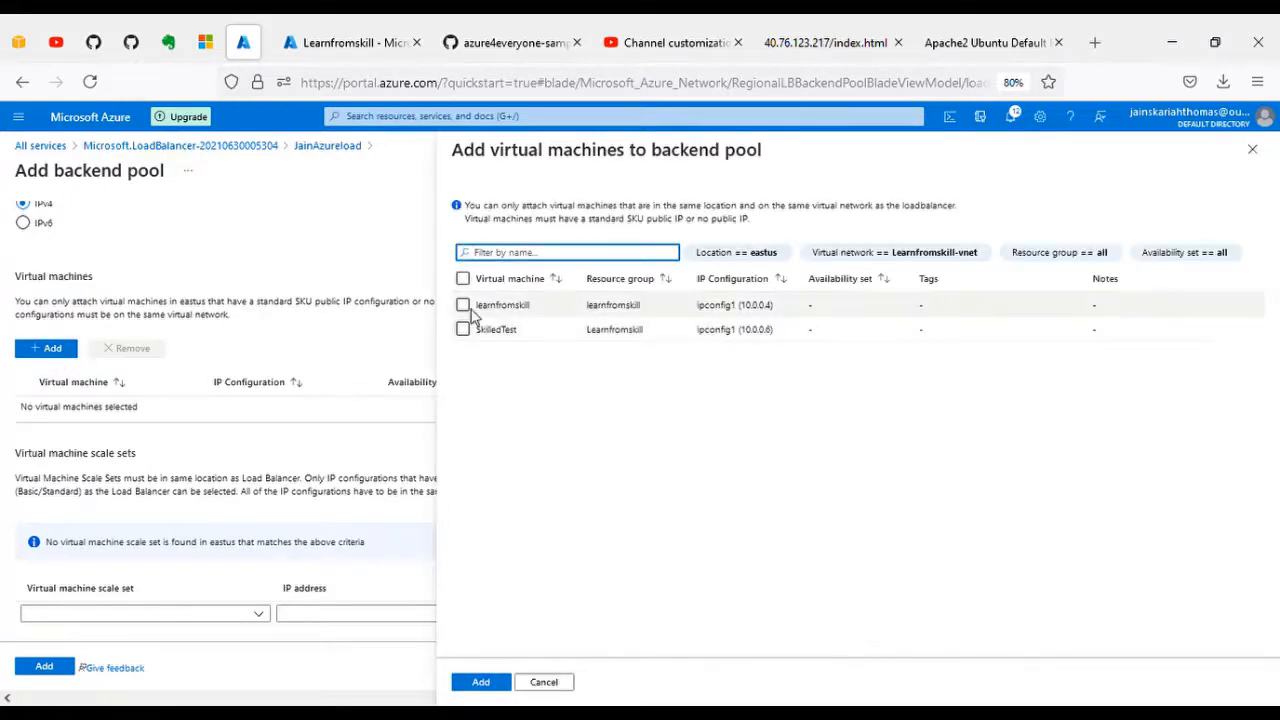
pyautogui.click(462, 305)
pyautogui.click(463, 330)
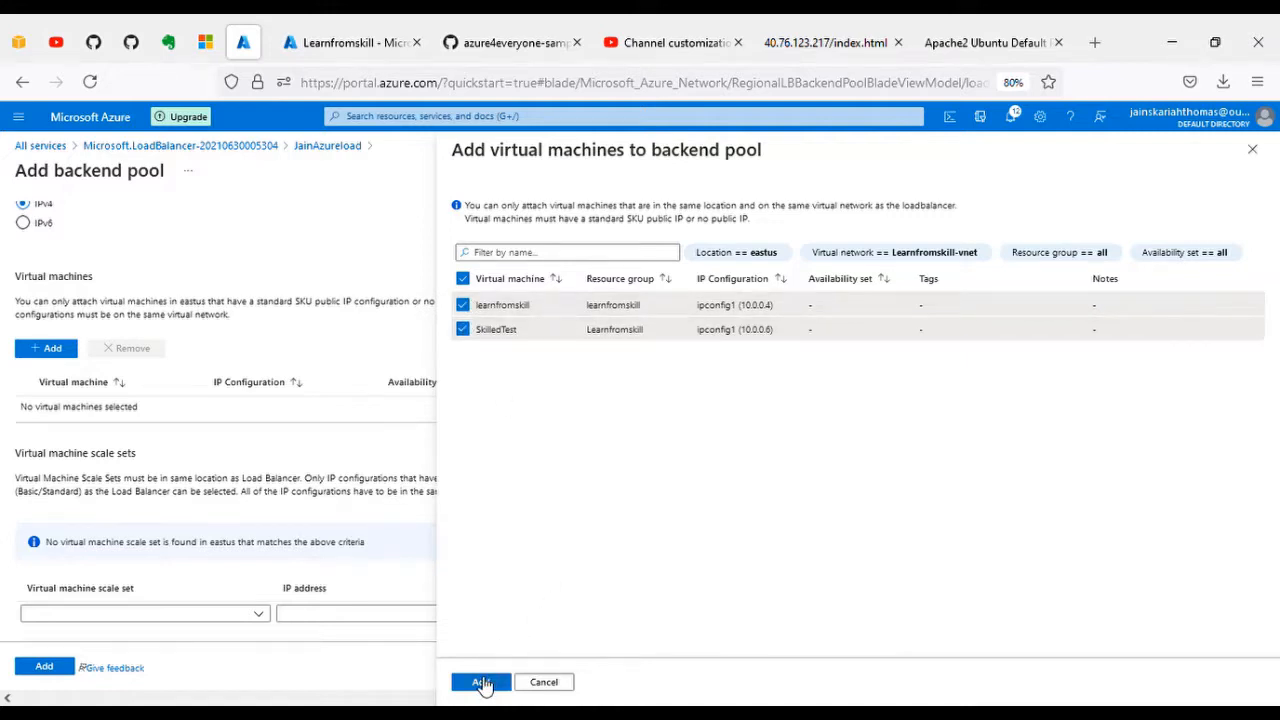
pyautogui.click(482, 684)
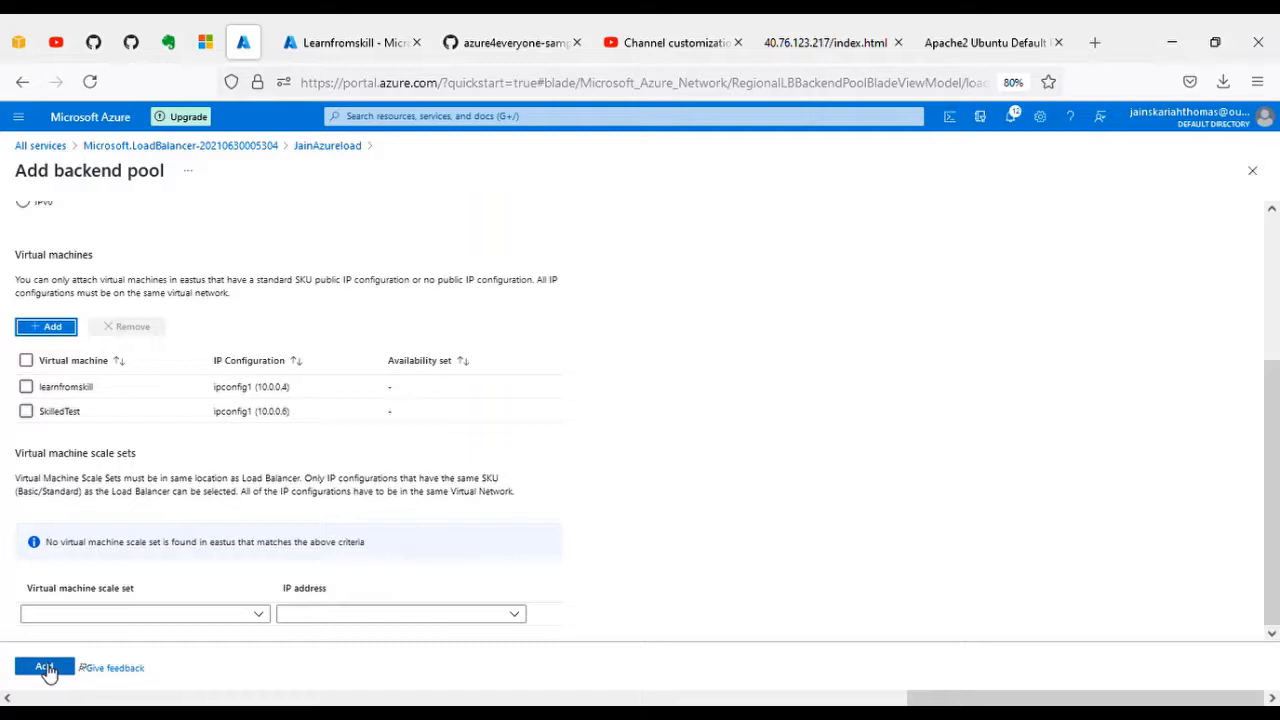
pyautogui.click(45, 667)
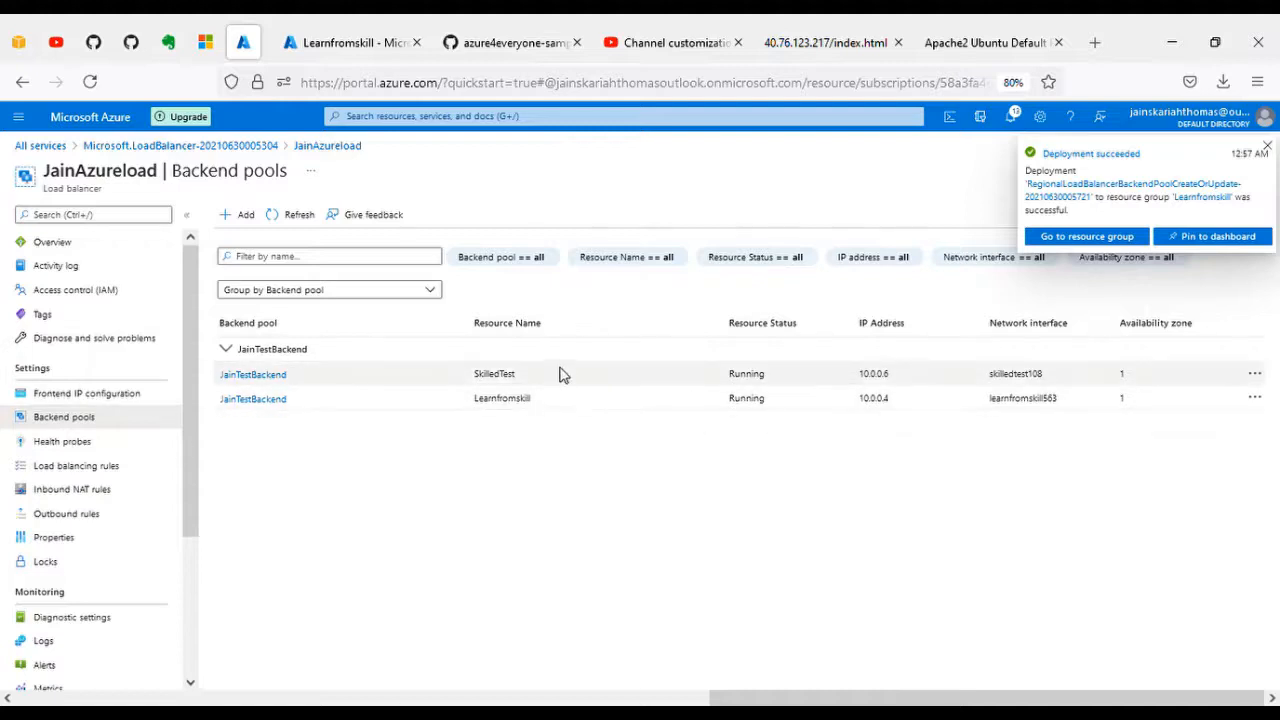
# Add a health probe named JainTestProbe using TCP on port 80, with a 5-second interval and an unhealthy threshold of 2.
pyautogui.click(58, 444)
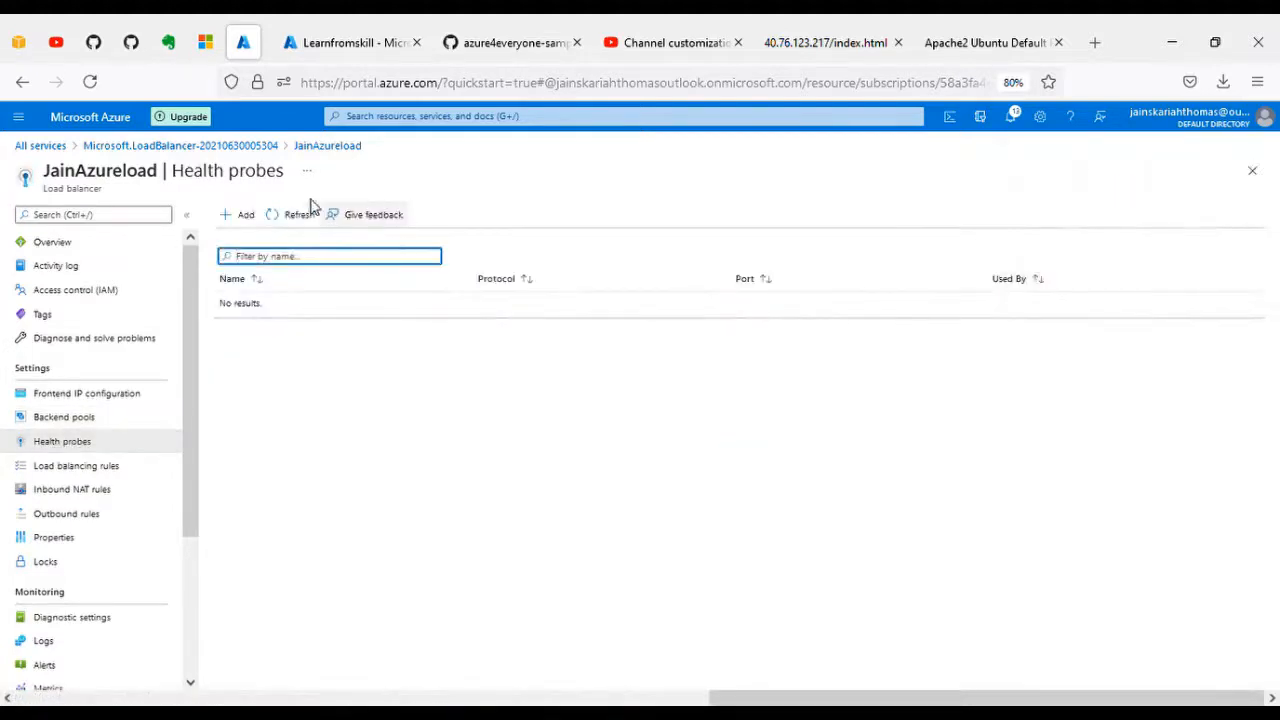
pyautogui.click(242, 218)
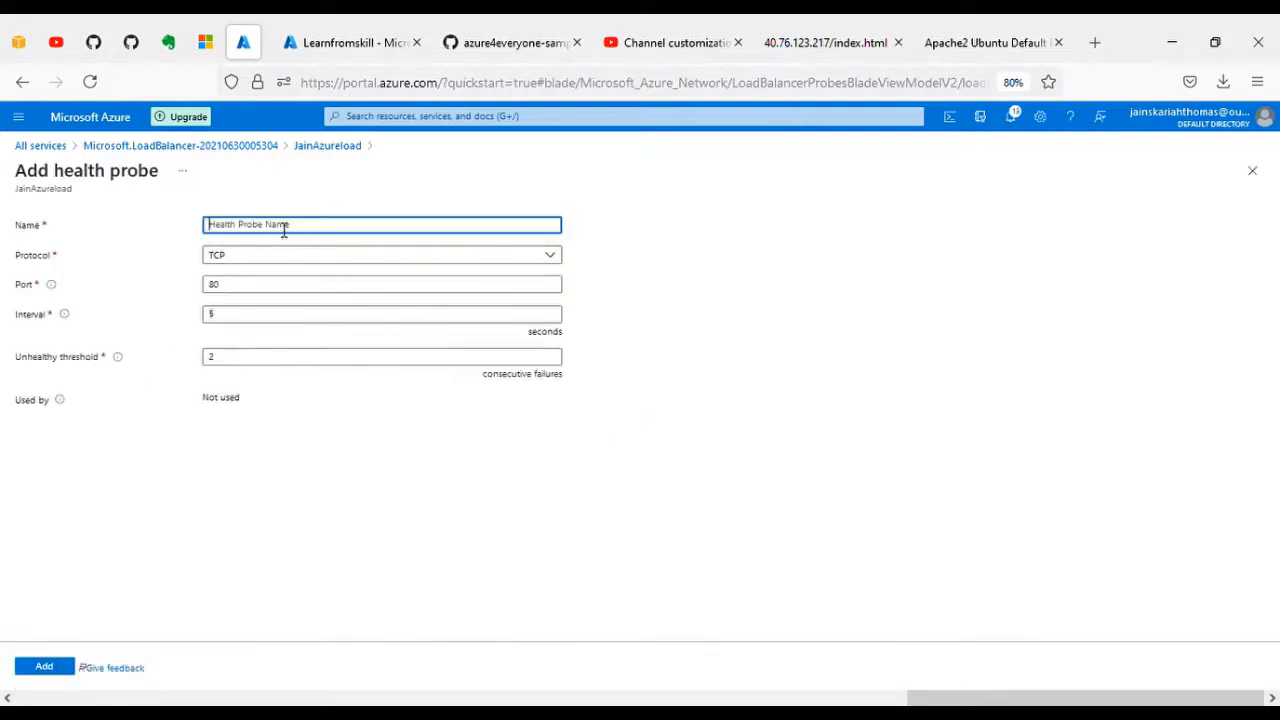
pyautogui.write('JainTestProbe')
pyautogui.click(250, 263)
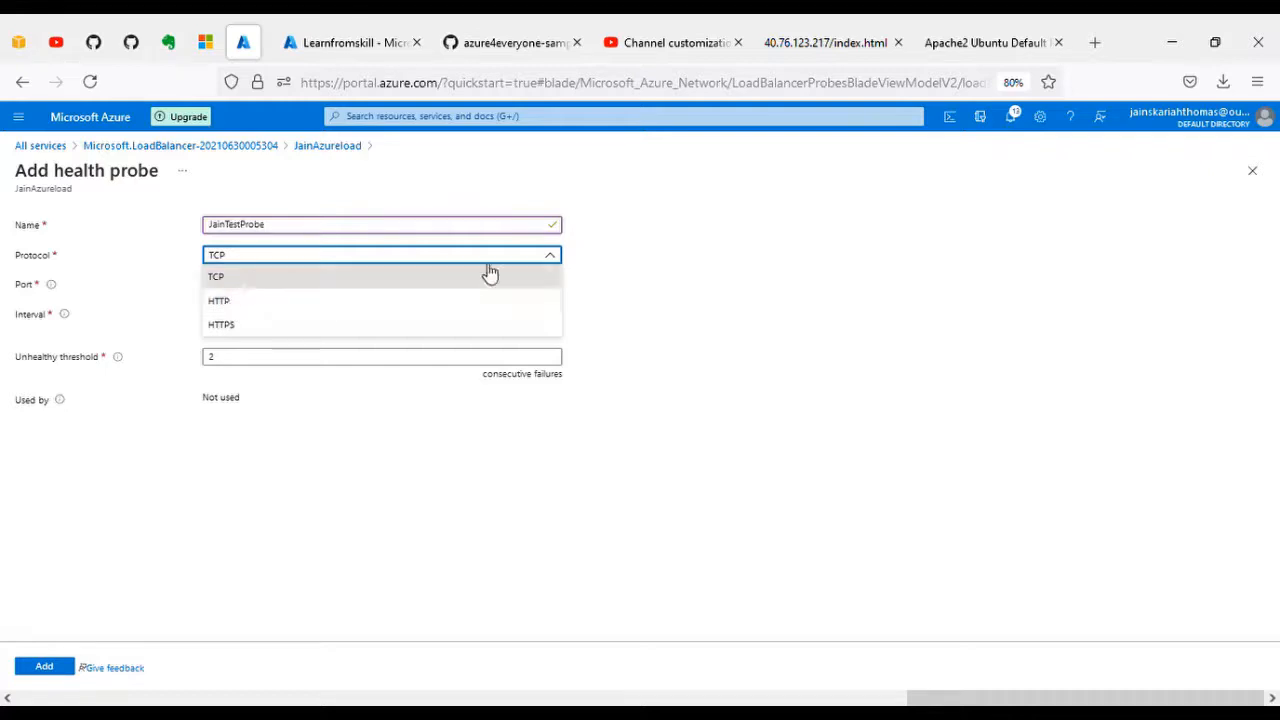
pyautogui.click(150, 252)
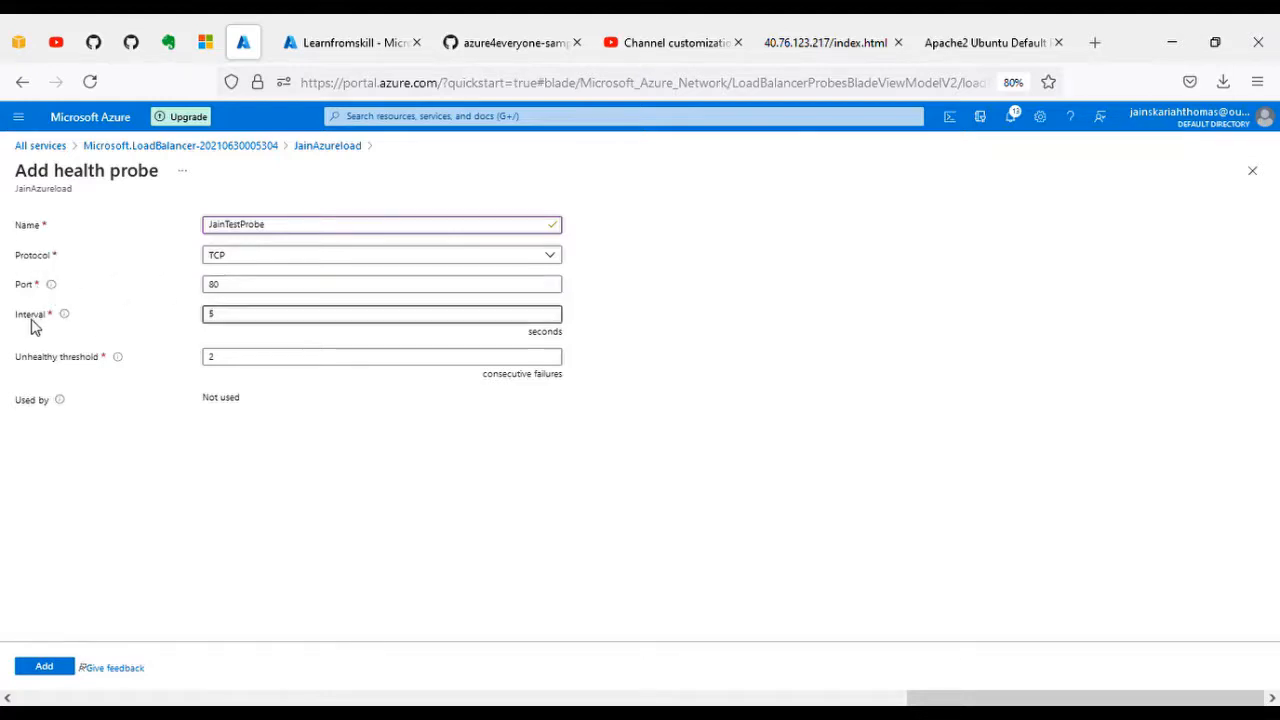
pyautogui.click(241, 318)
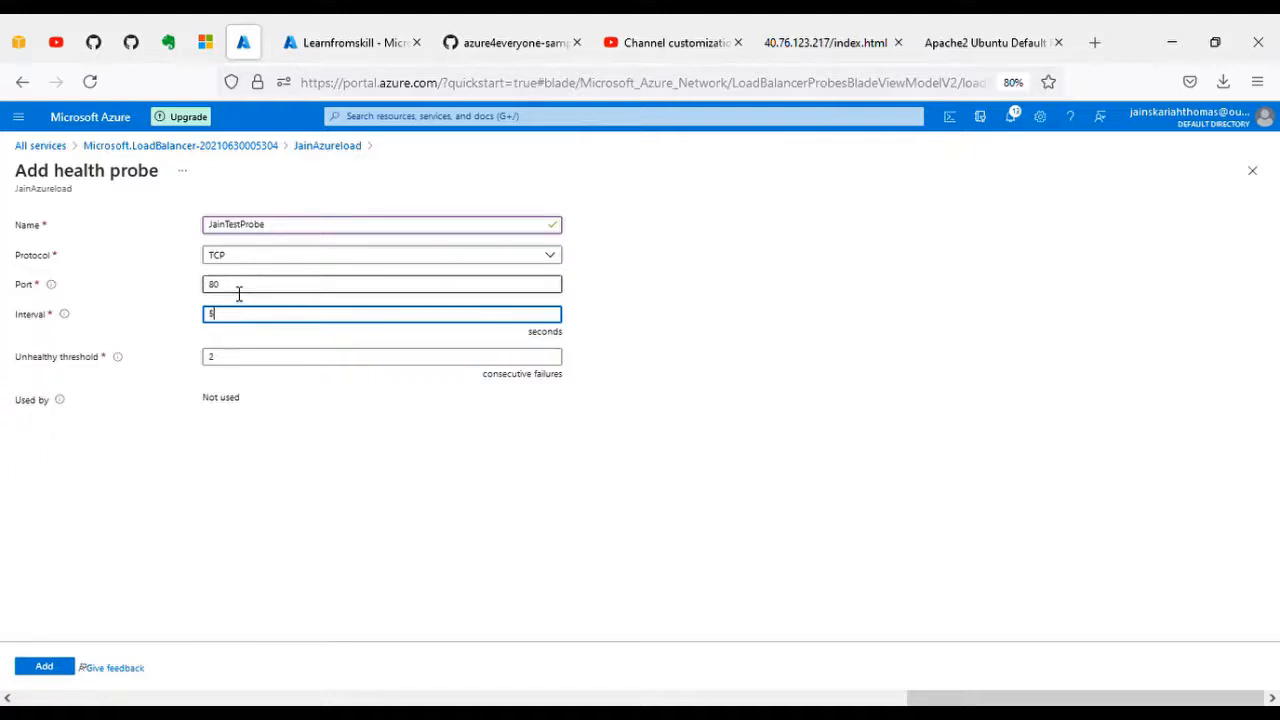
pyautogui.click(292, 369)
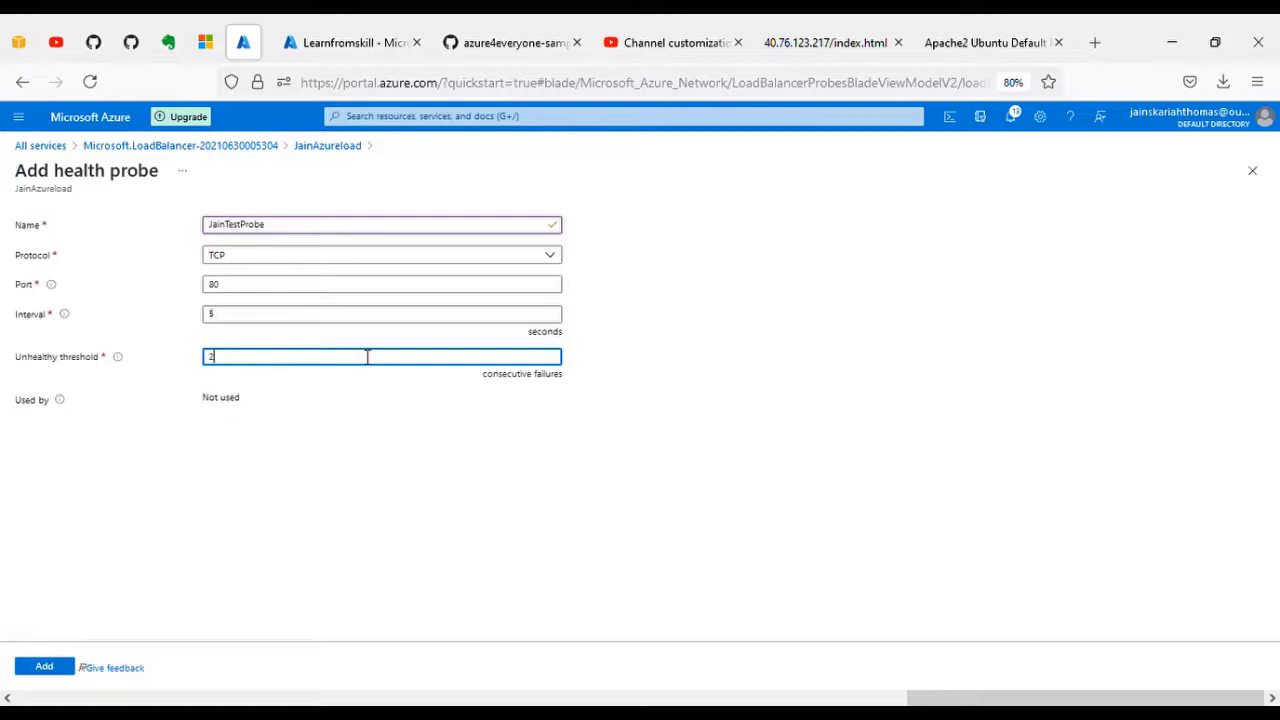
pyautogui.moveTo(121, 359)
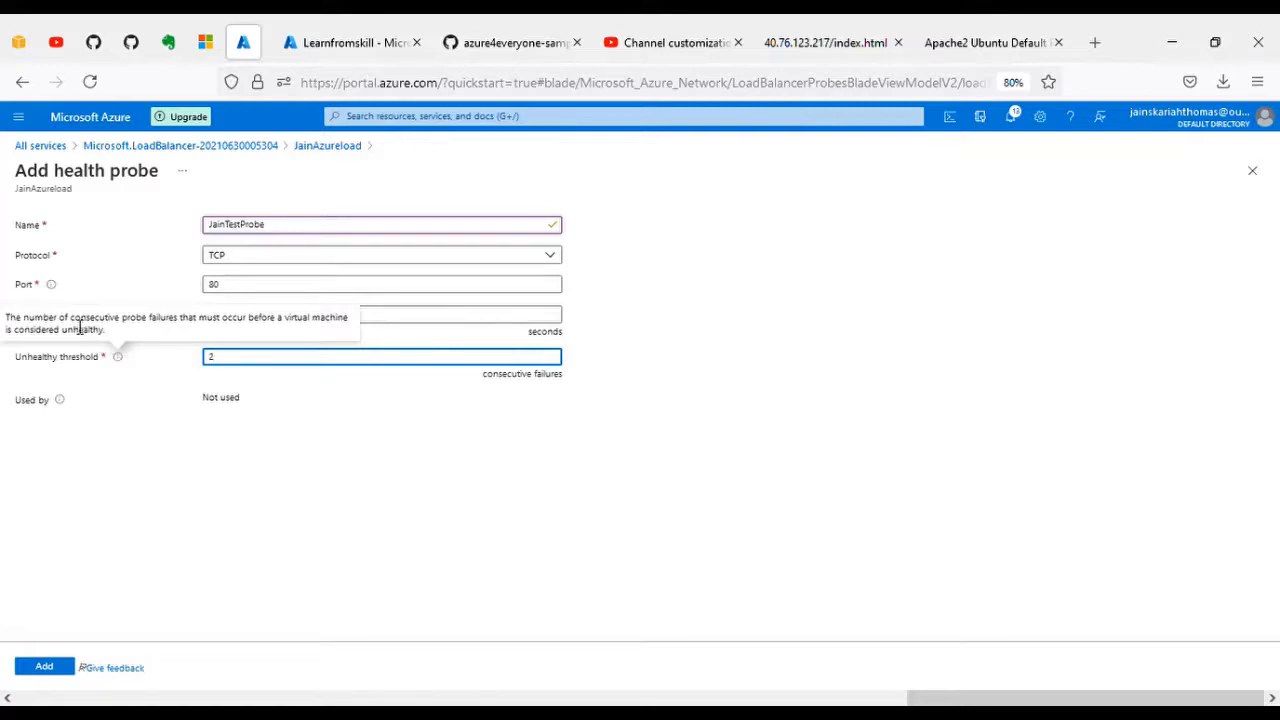
pyautogui.tripleClick(80, 328)
pyautogui.click(80, 328)
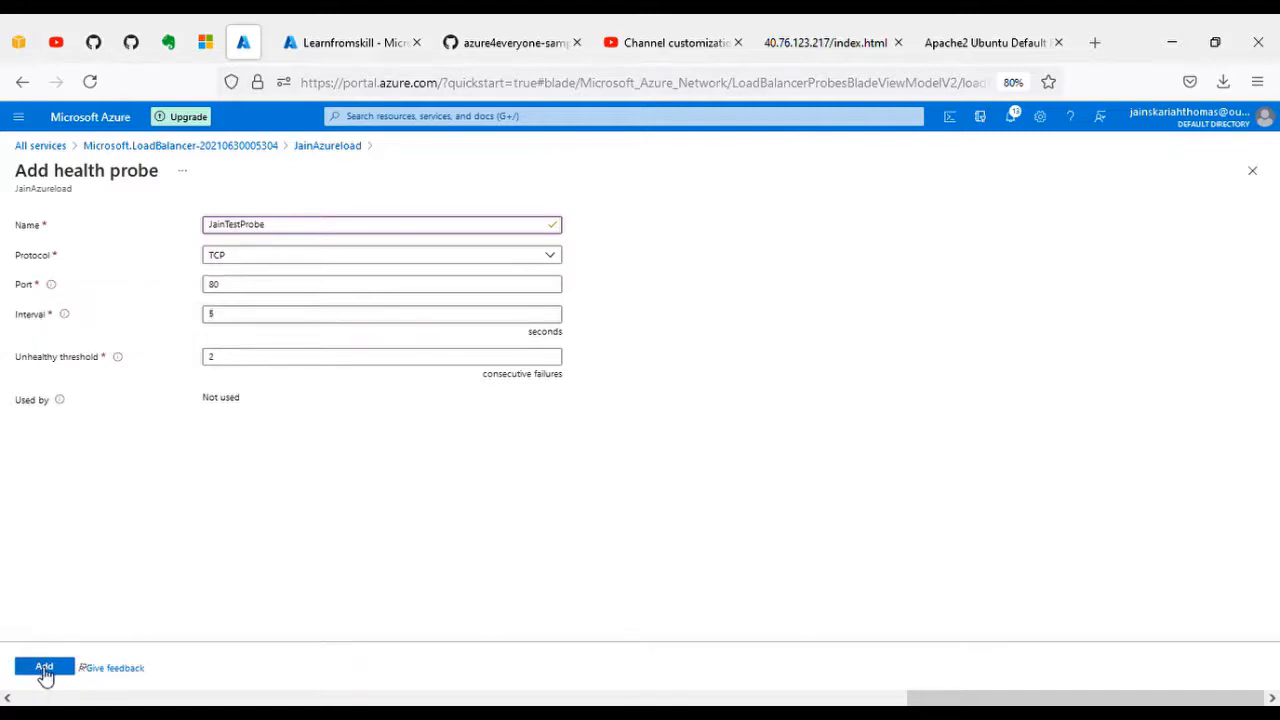
pyautogui.click(44, 667)
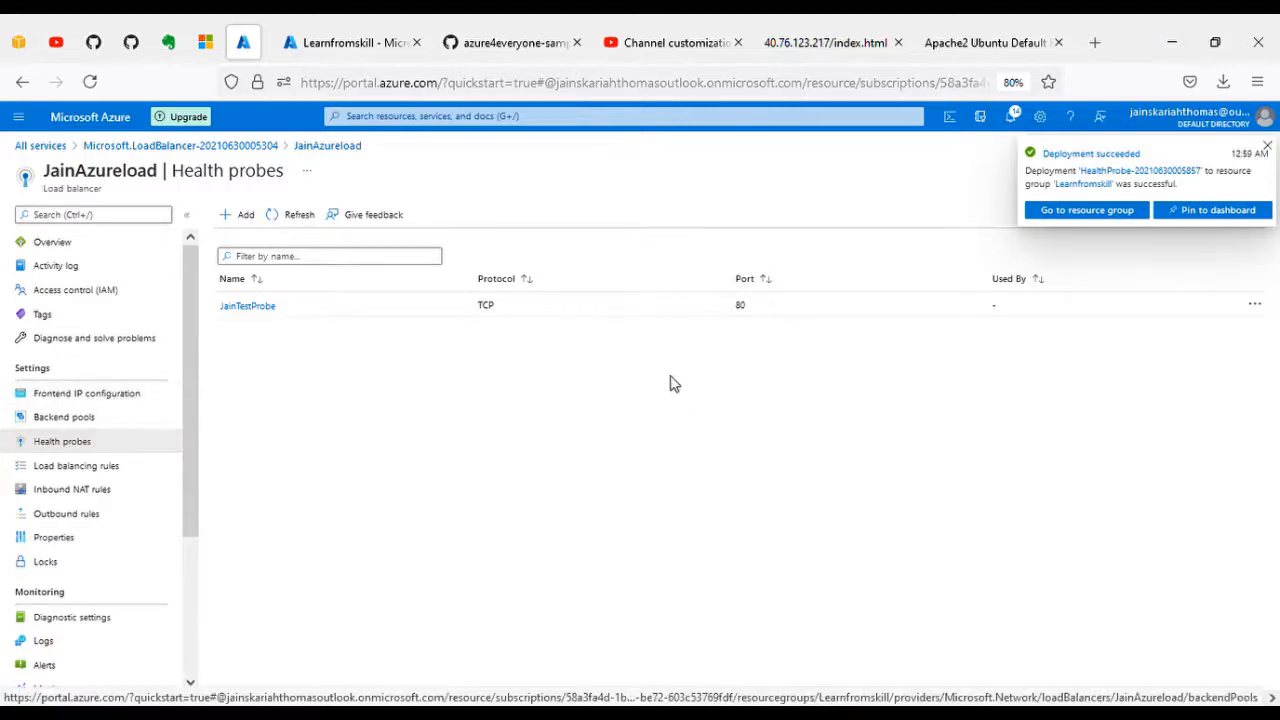
pyautogui.click(80, 467)
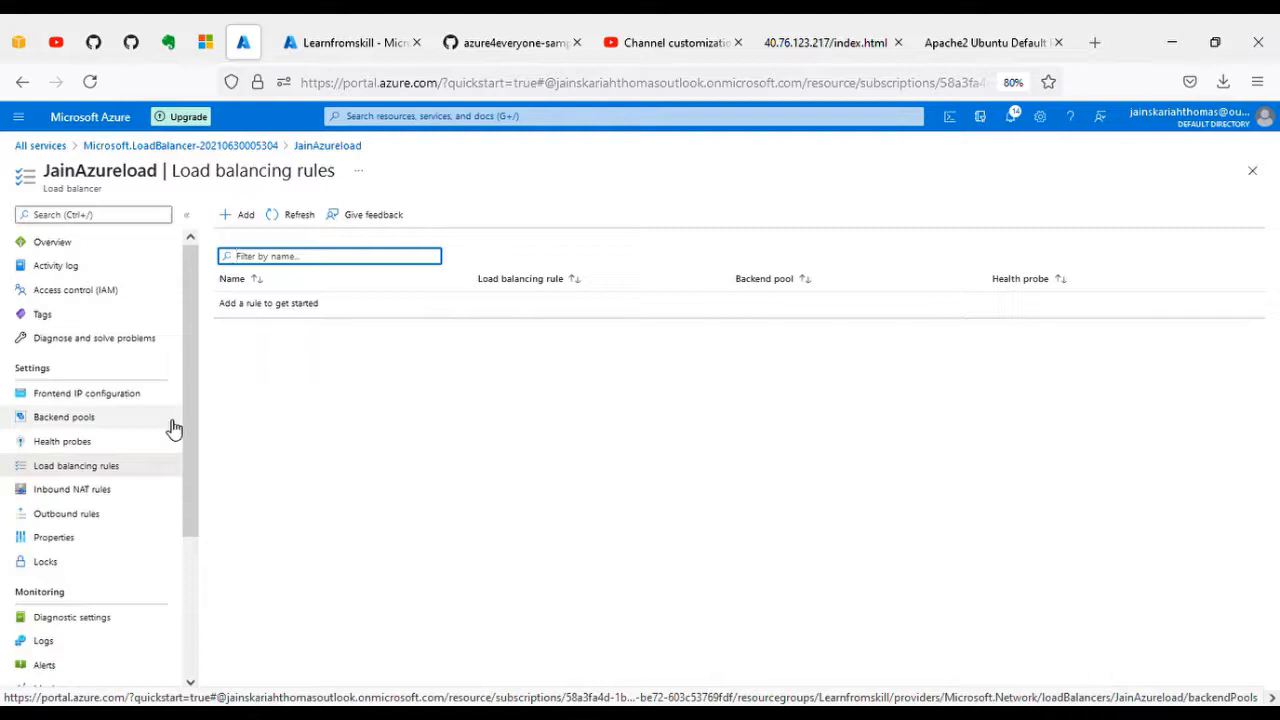
pyautogui.click(240, 216)
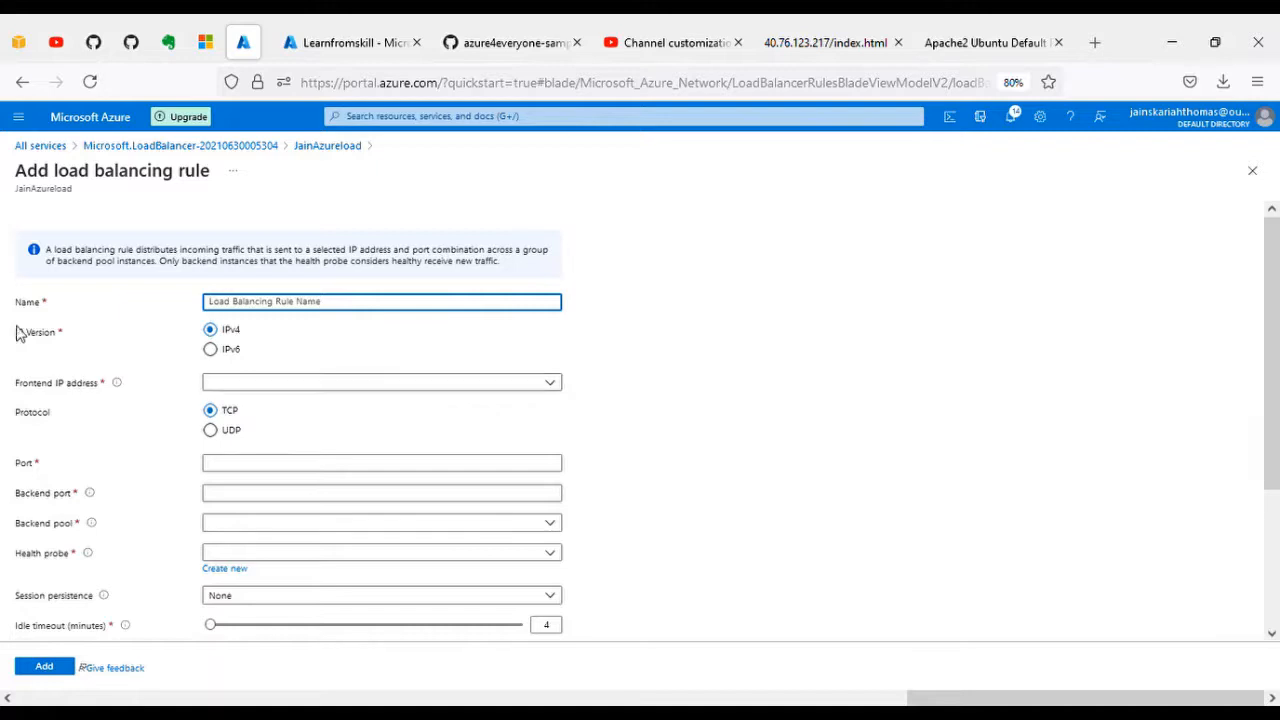
pyautogui.click(243, 150)
pyautogui.click(299, 434)
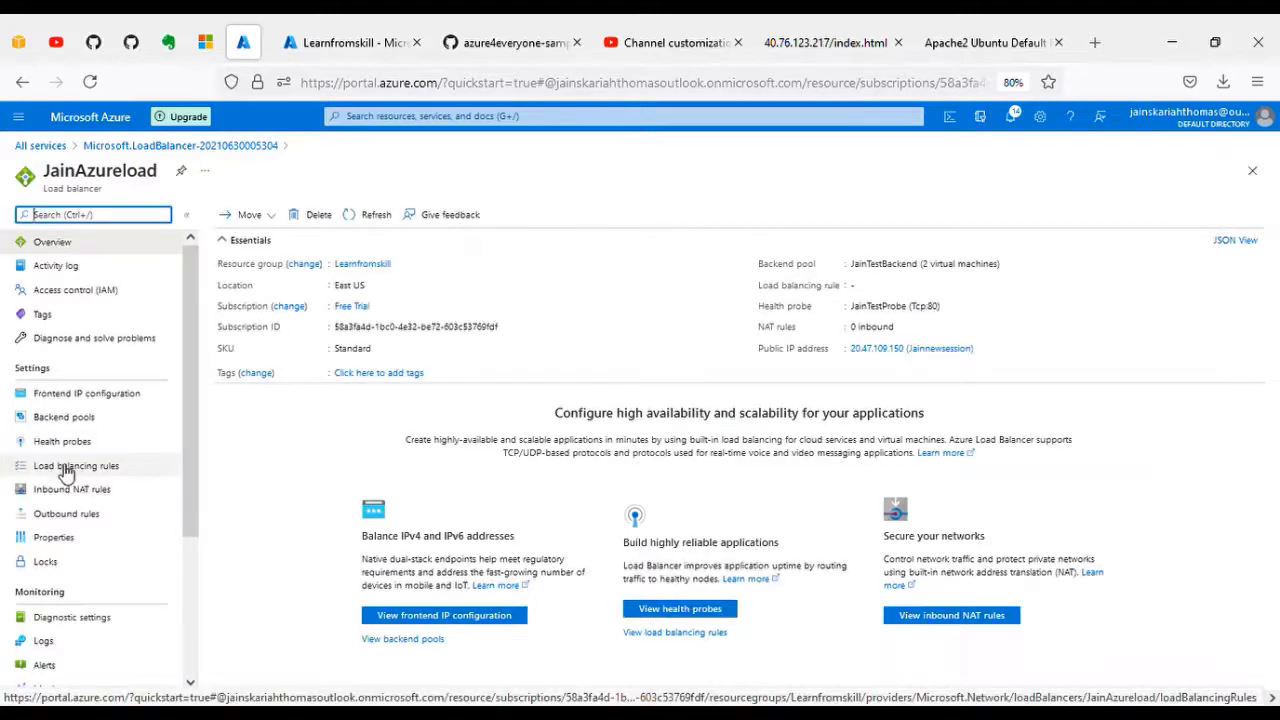
# Start a new load balancing rule named JainTestloadrule with LoadBalancerFrontEnd as its frontend IP address.
pyautogui.click(72, 468)
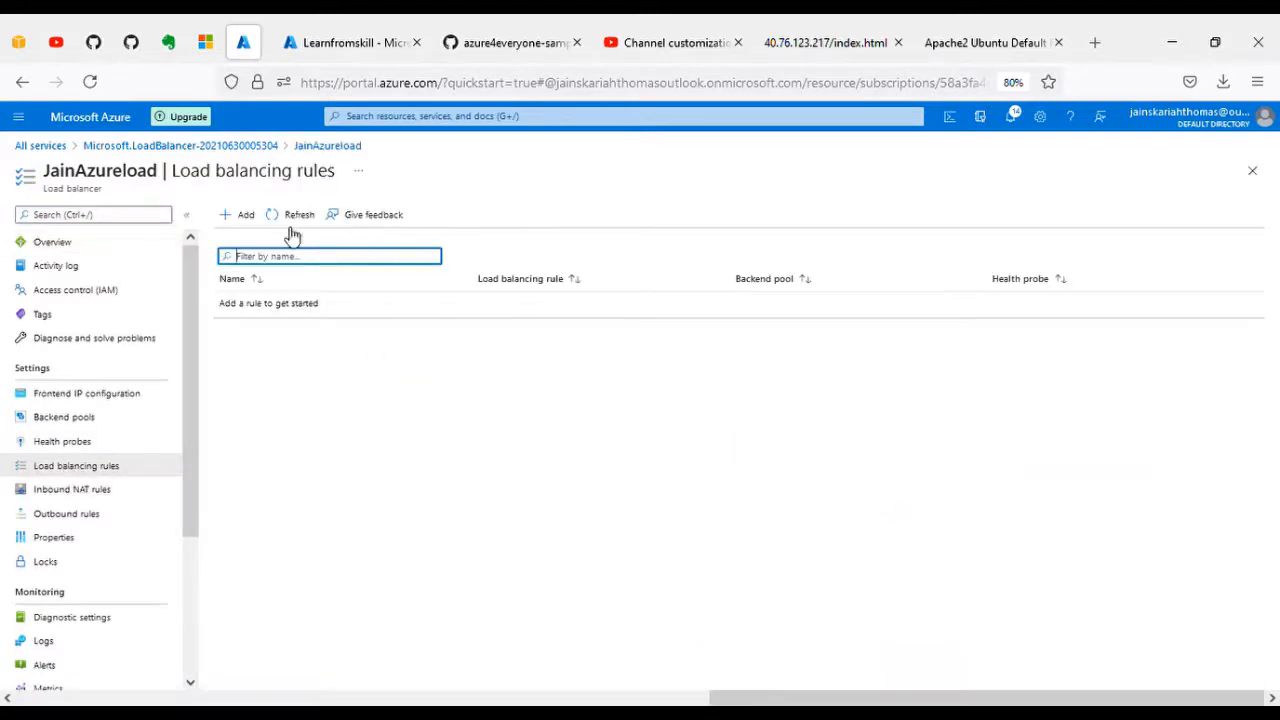
pyautogui.click(243, 217)
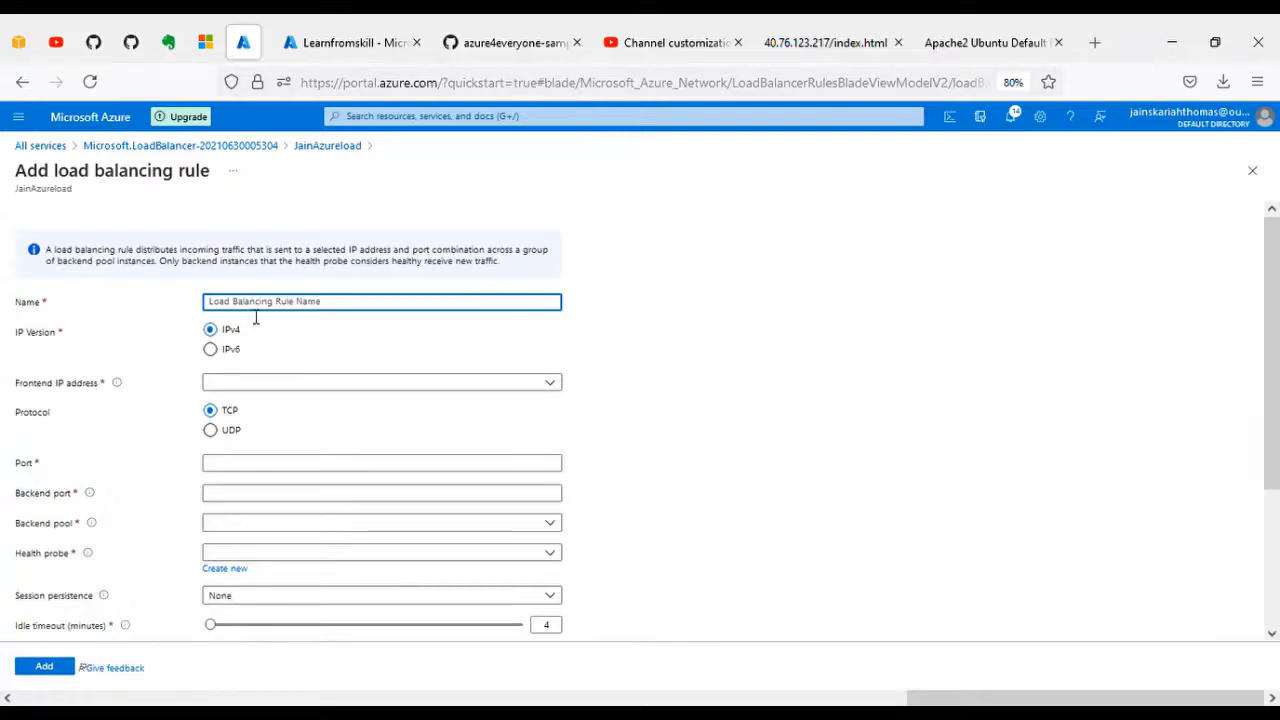
pyautogui.write('JainTestloadrule')
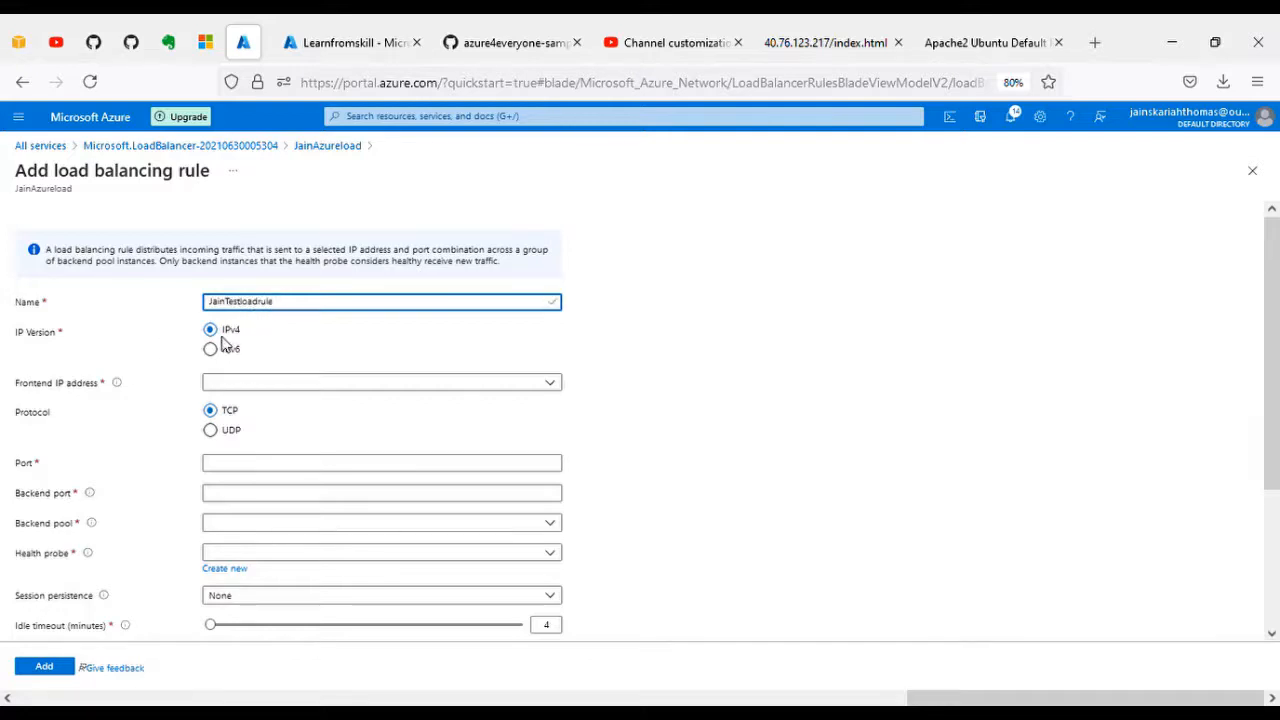
pyautogui.click(550, 393)
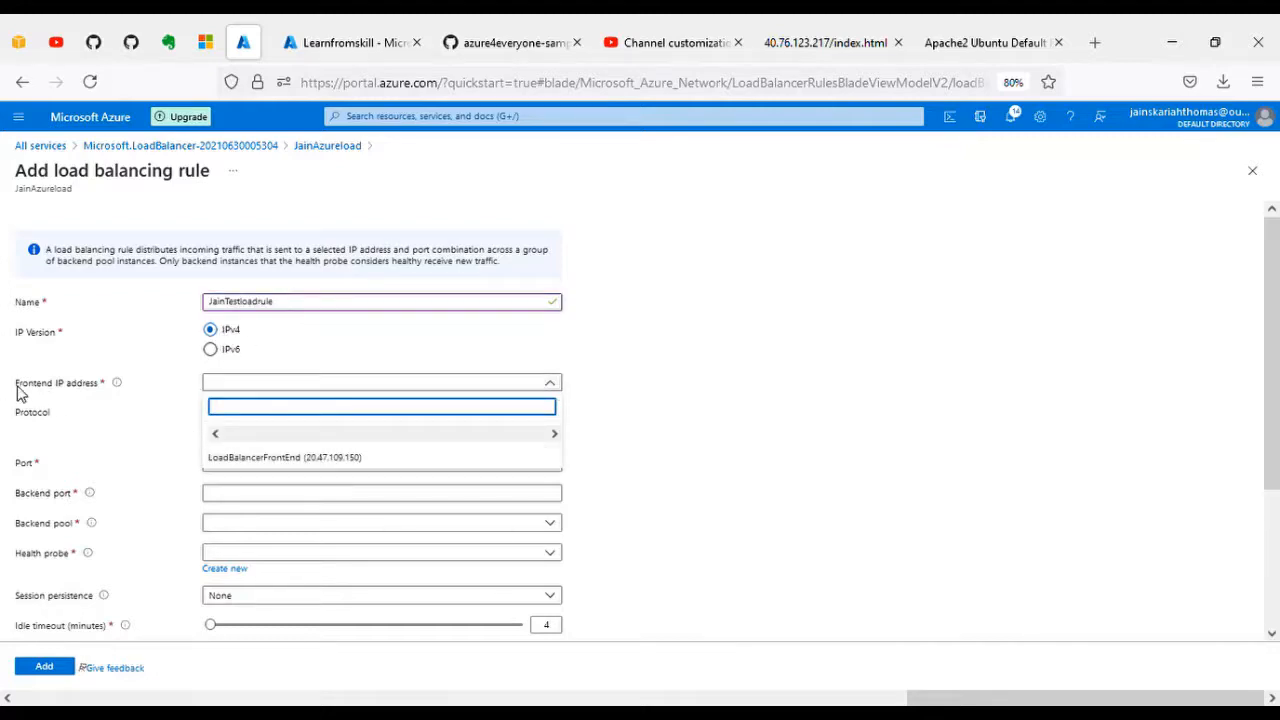
pyautogui.click(265, 459)
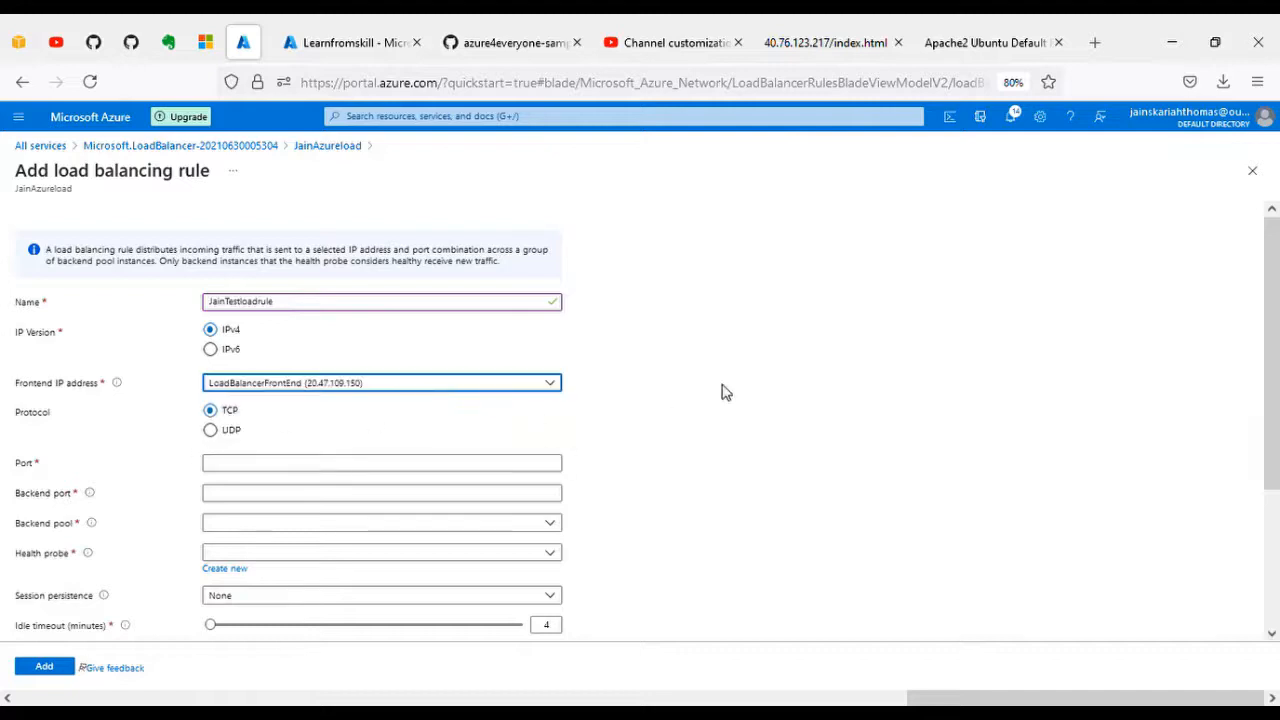
# Set both the port and the backend port of the load balancing rule to 80.
pyautogui.scroll(-1, 829, 383)
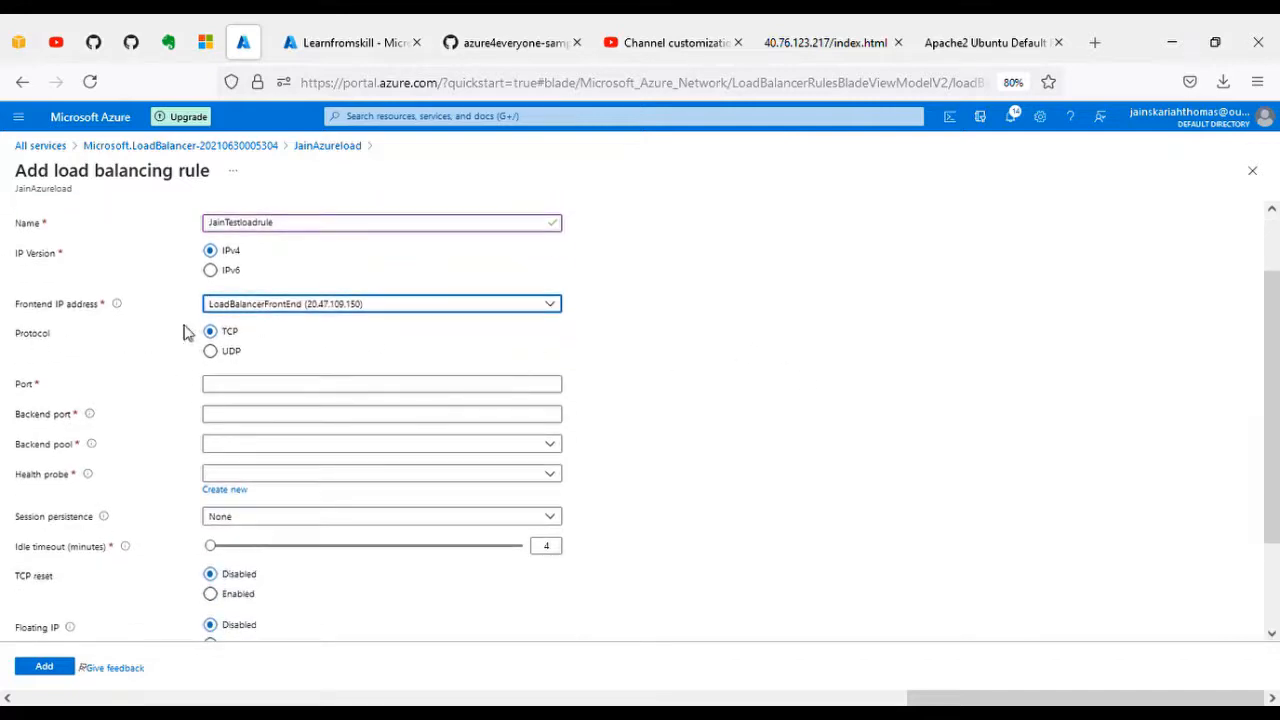
pyautogui.click(271, 392)
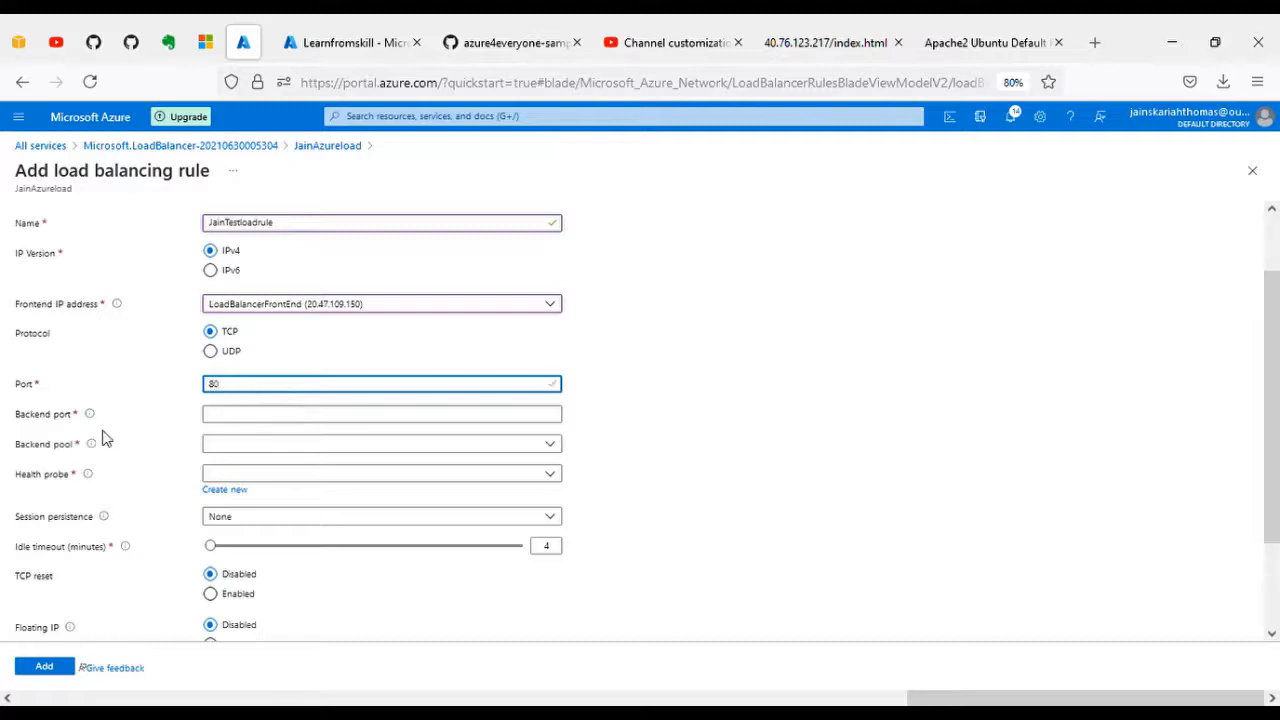
pyautogui.click(264, 425)
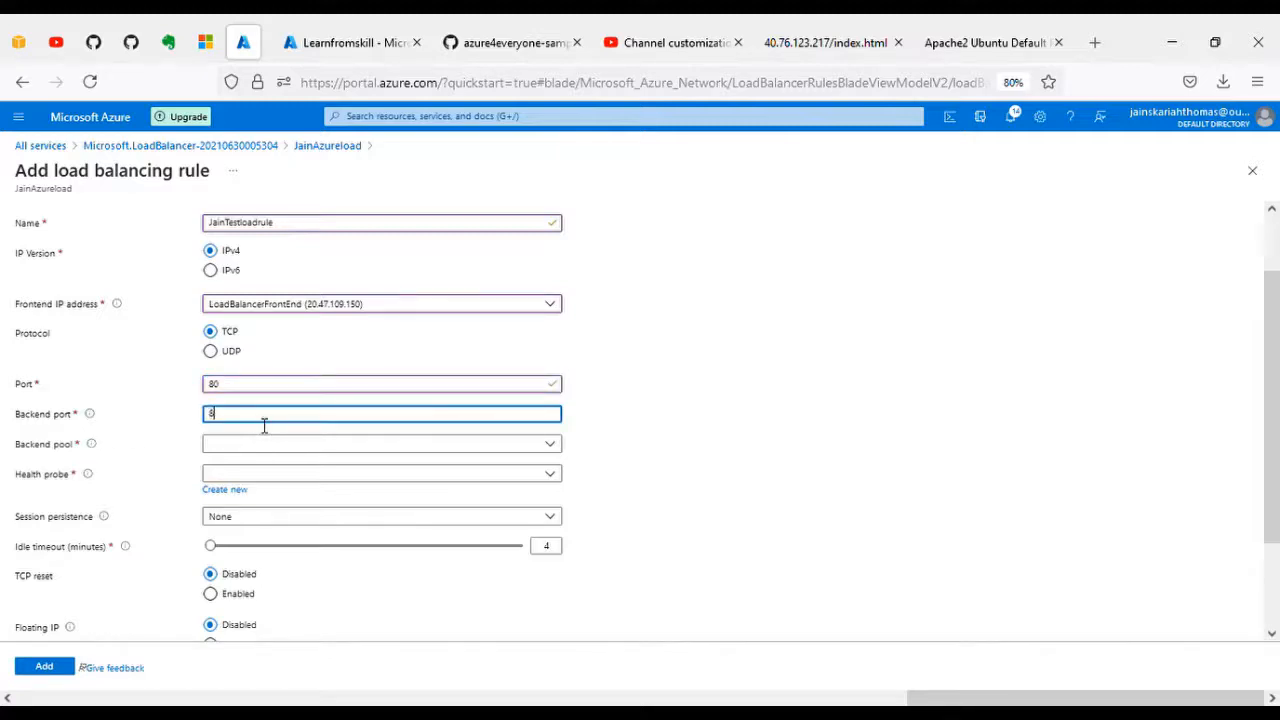
# Assign the backend pool JainTestBackend and the health probe JainTestProbe (TCP:80) to the load balancing rule.
pyautogui.click(400, 443)
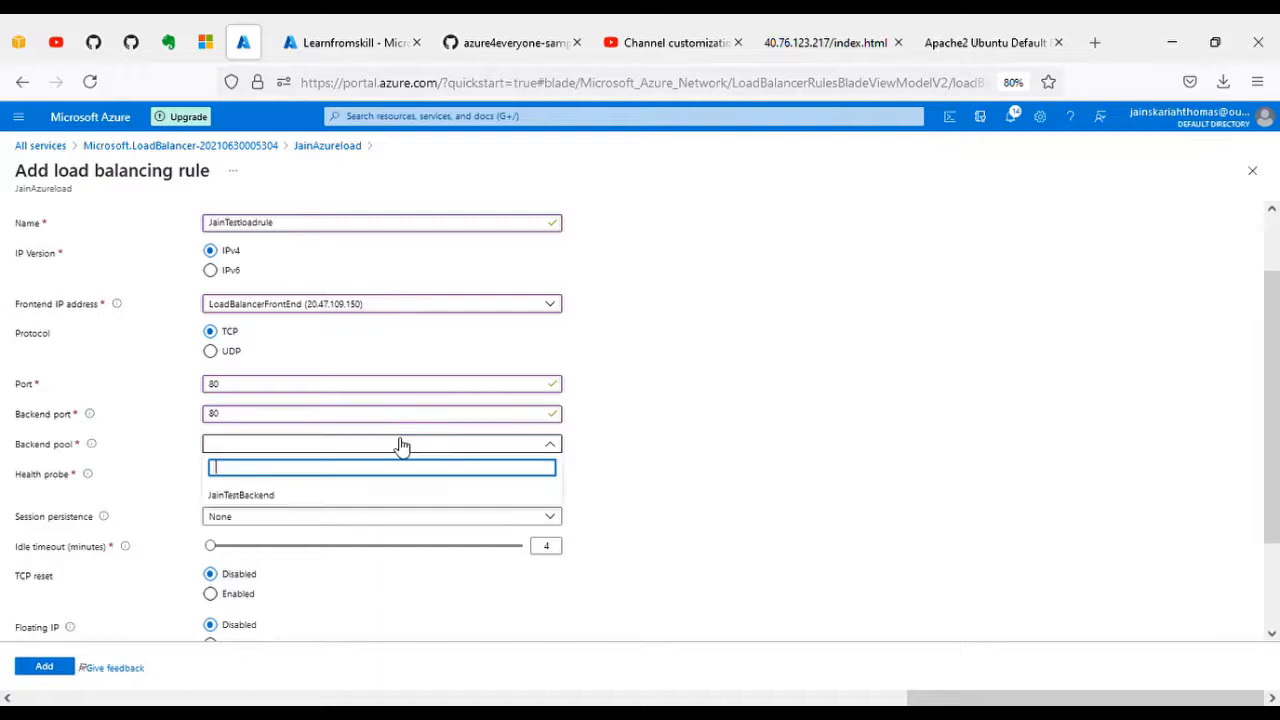
pyautogui.click(240, 495)
pyautogui.scroll(-2, 171, 486)
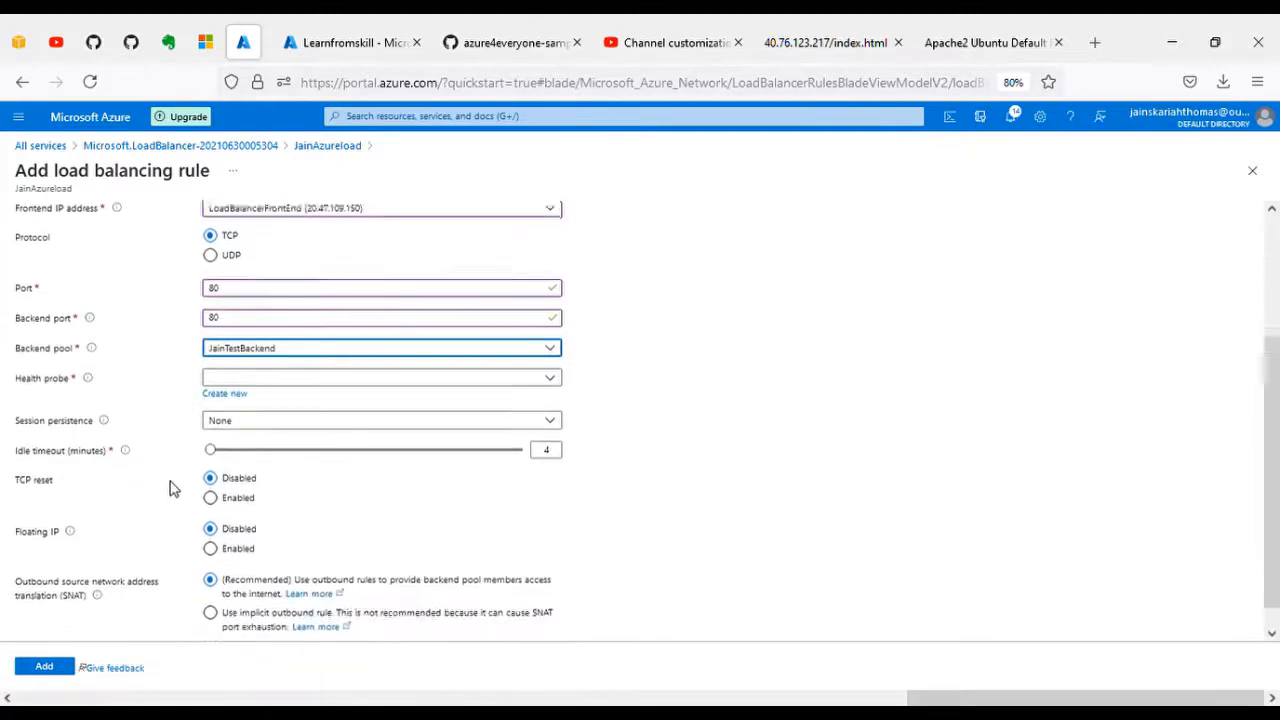
pyautogui.click(562, 356)
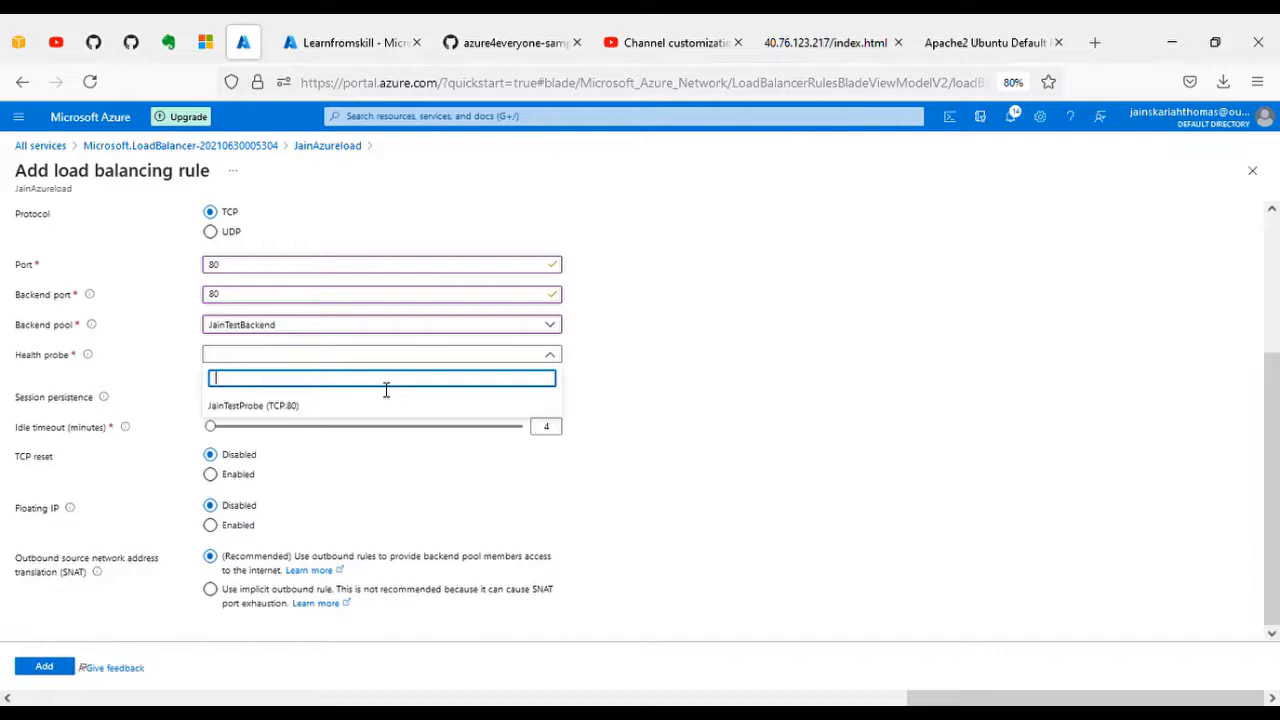
pyautogui.click(258, 408)
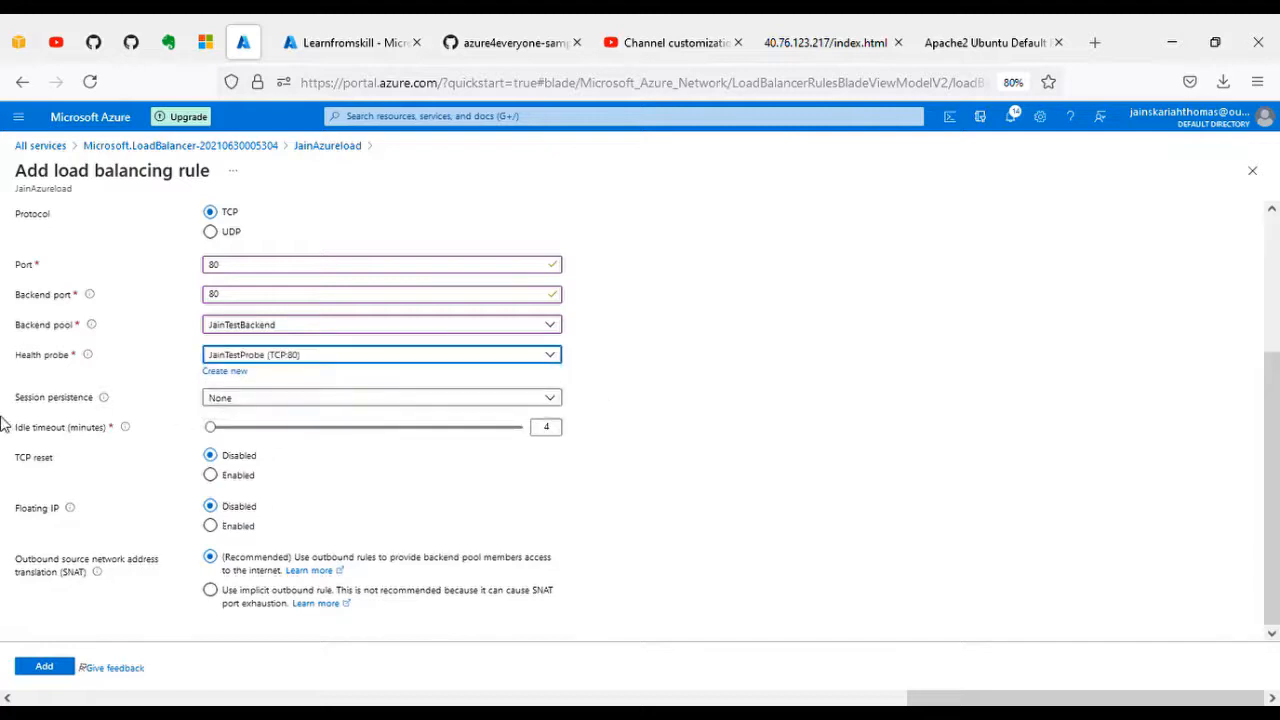
# Keep session persistence set to None and add the load balancing rule to the load balancer.
pyautogui.click(552, 402)
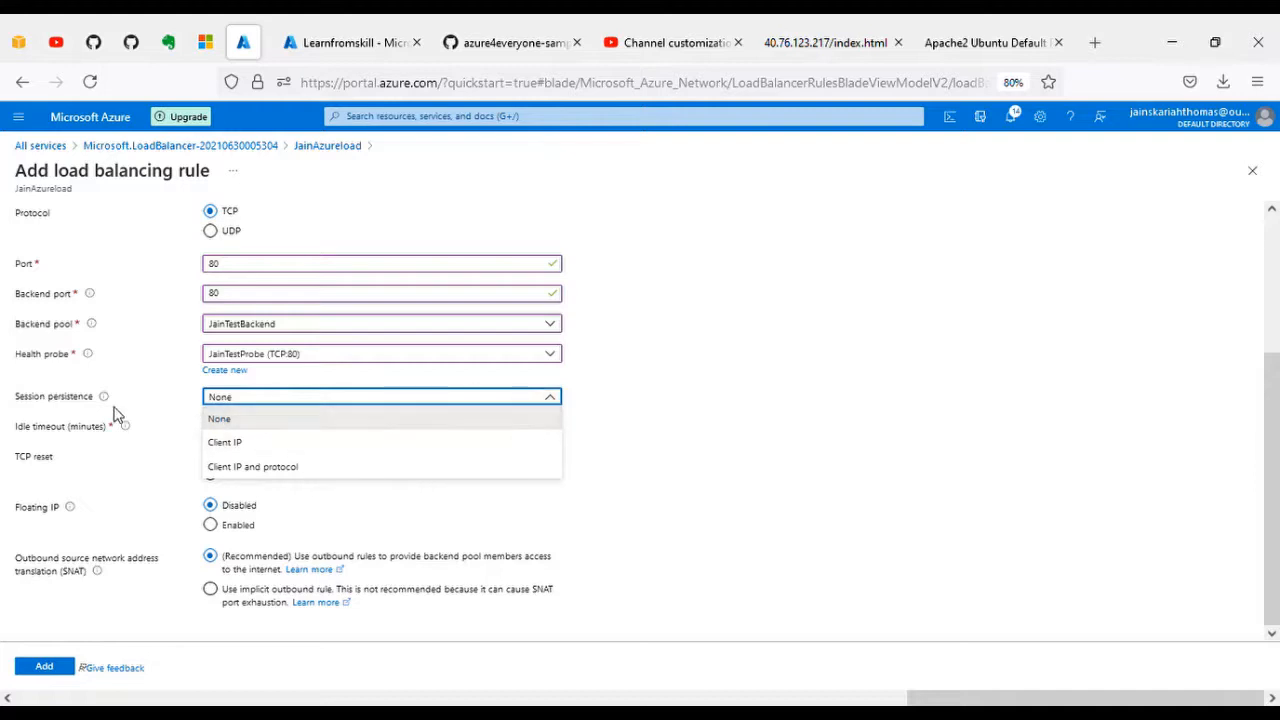
pyautogui.click(246, 427)
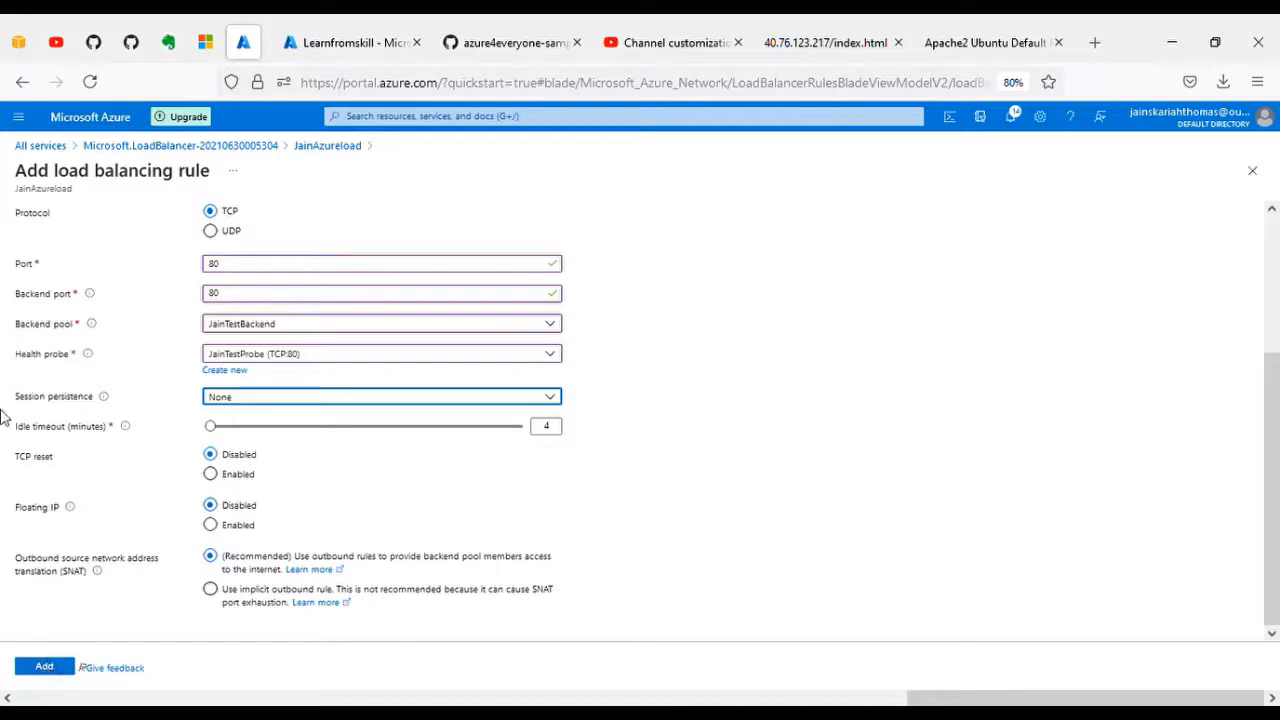
pyautogui.click(50, 672)
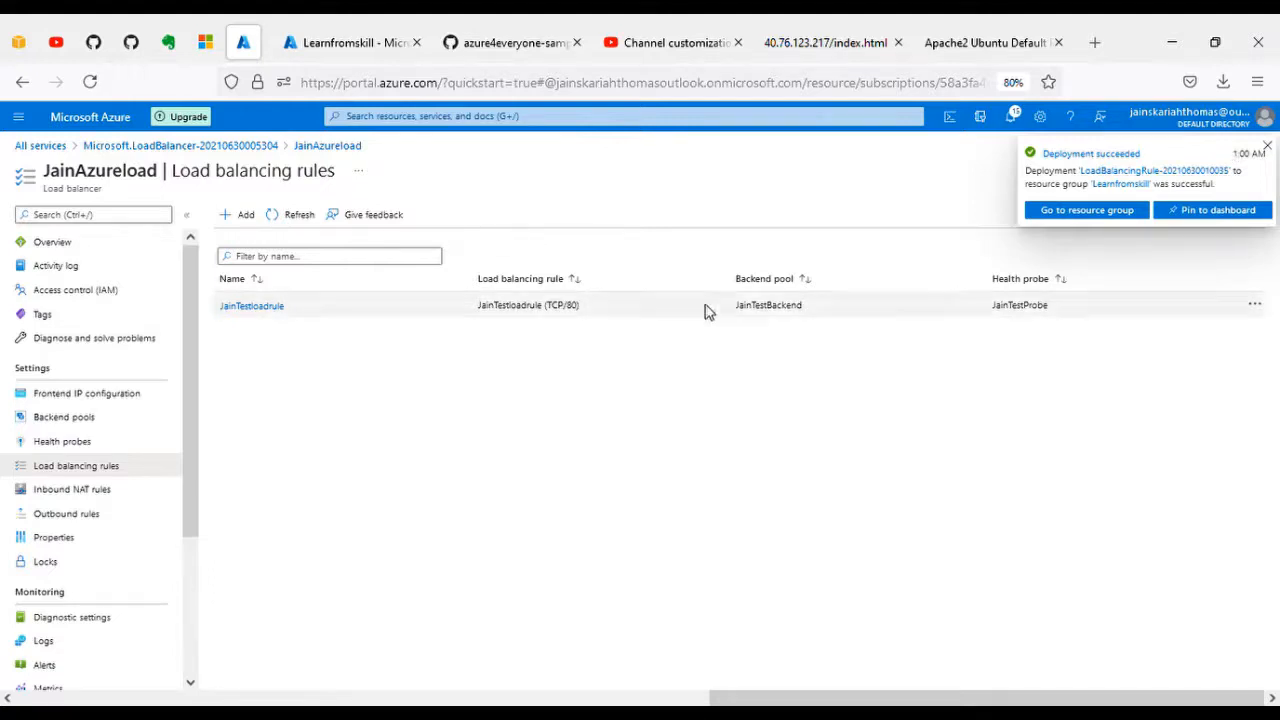
# Check the load balancer's inbound NAT rules, copy the public IP address from its overview, and refresh the overview.
pyautogui.click(77, 497)
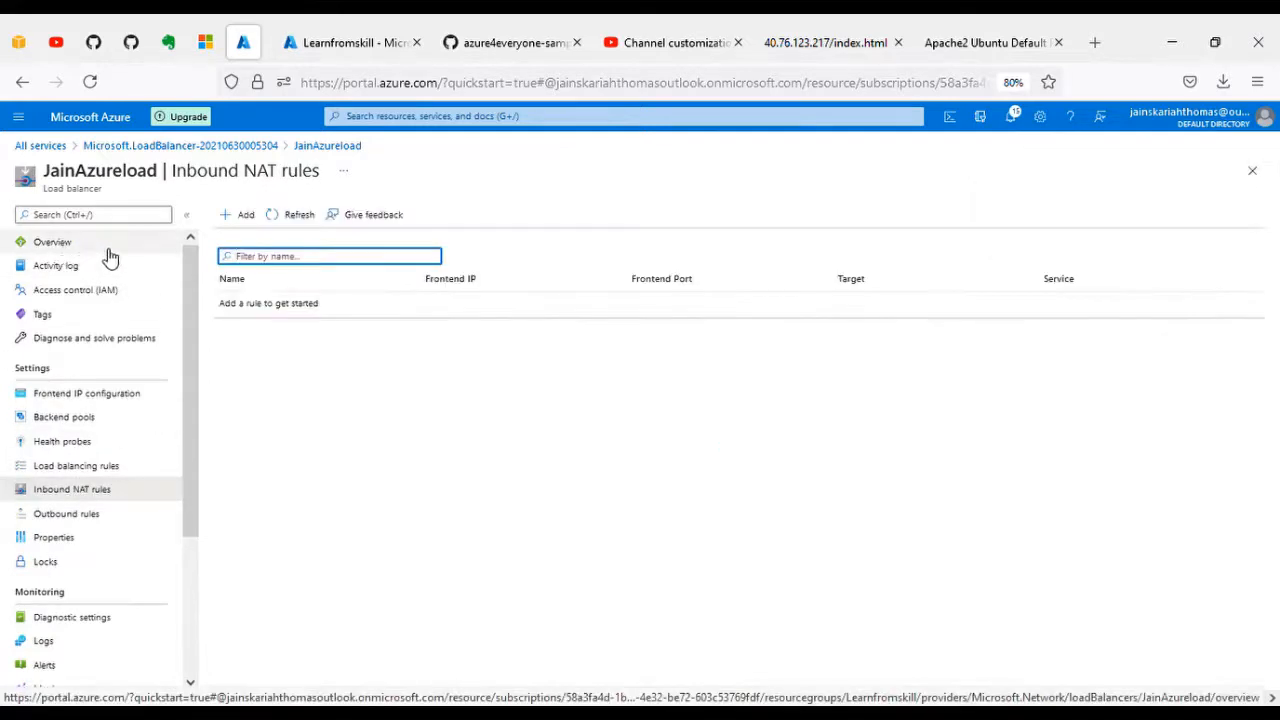
pyautogui.click(60, 245)
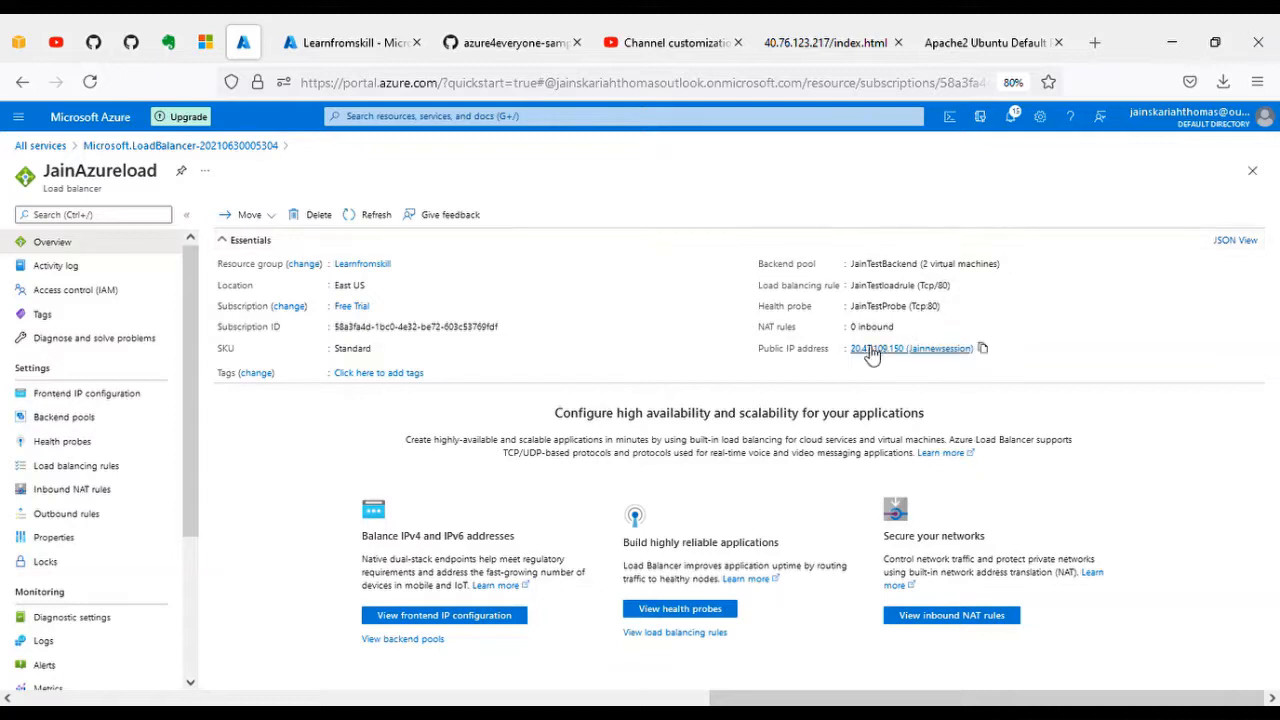
pyautogui.click(984, 349)
pyautogui.click(369, 216)
# Open 20.47.109.150/index.html in a new browser tab, stripping the parenthesised resource name from the copied public IP address.
pyautogui.click(1100, 45)
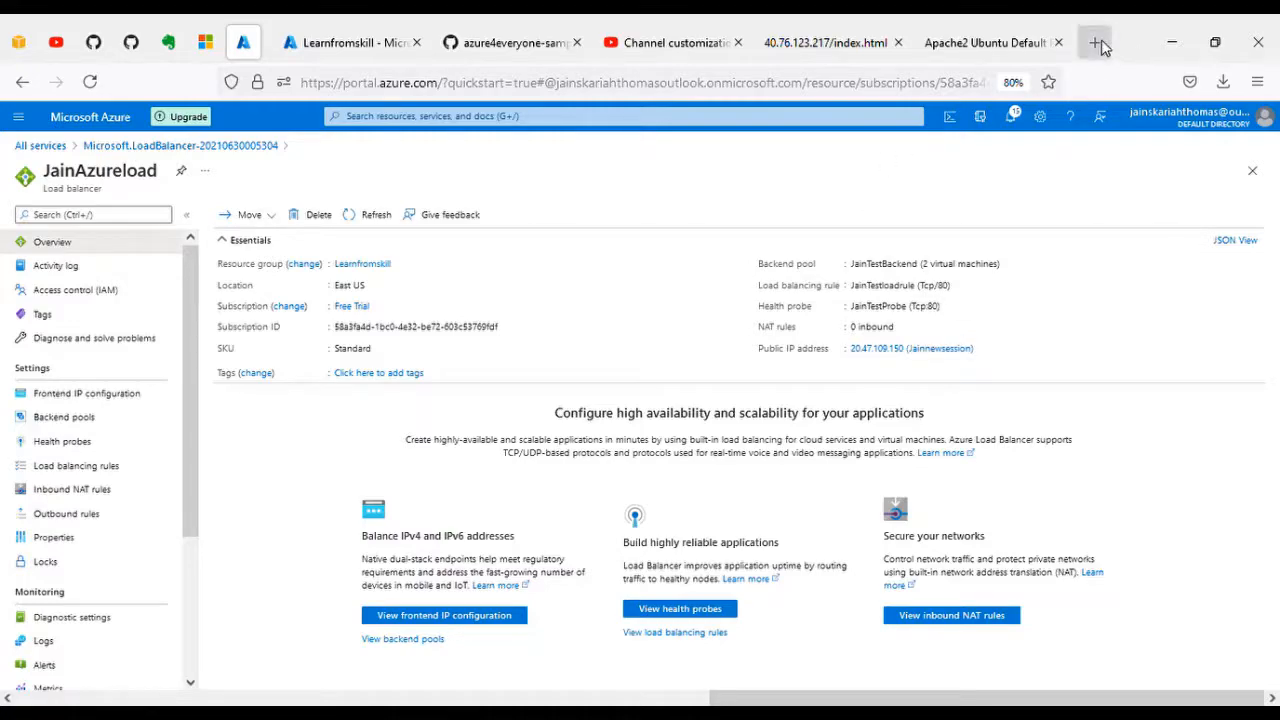
pyautogui.hotkey('ctrl', 'v')
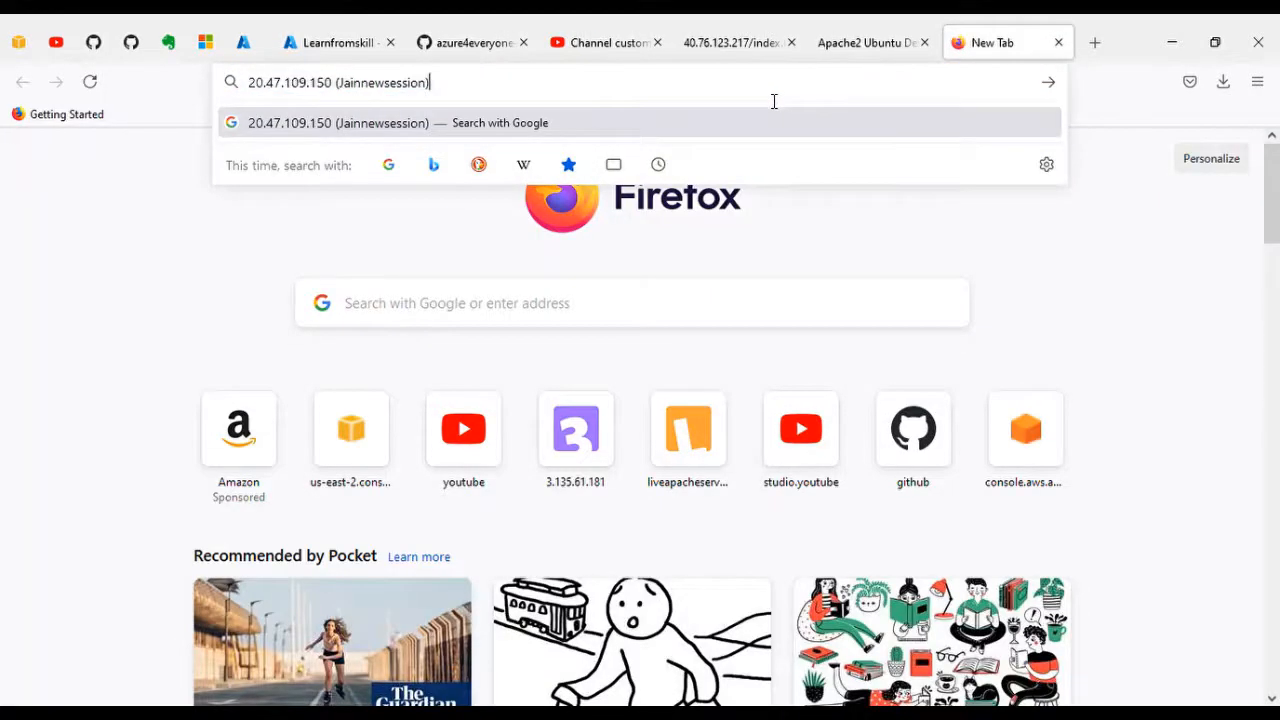
pyautogui.press('BackSpace')
pyautogui.press('BackSpace')
pyautogui.press('BackSpace')
pyautogui.press('BackSpace')
pyautogui.press('BackSpace')
pyautogui.press('BackSpace')
pyautogui.press('BackSpace')
pyautogui.press('BackSpace')
pyautogui.press('BackSpace')
pyautogui.press('BackSpace')
pyautogui.press('BackSpace')
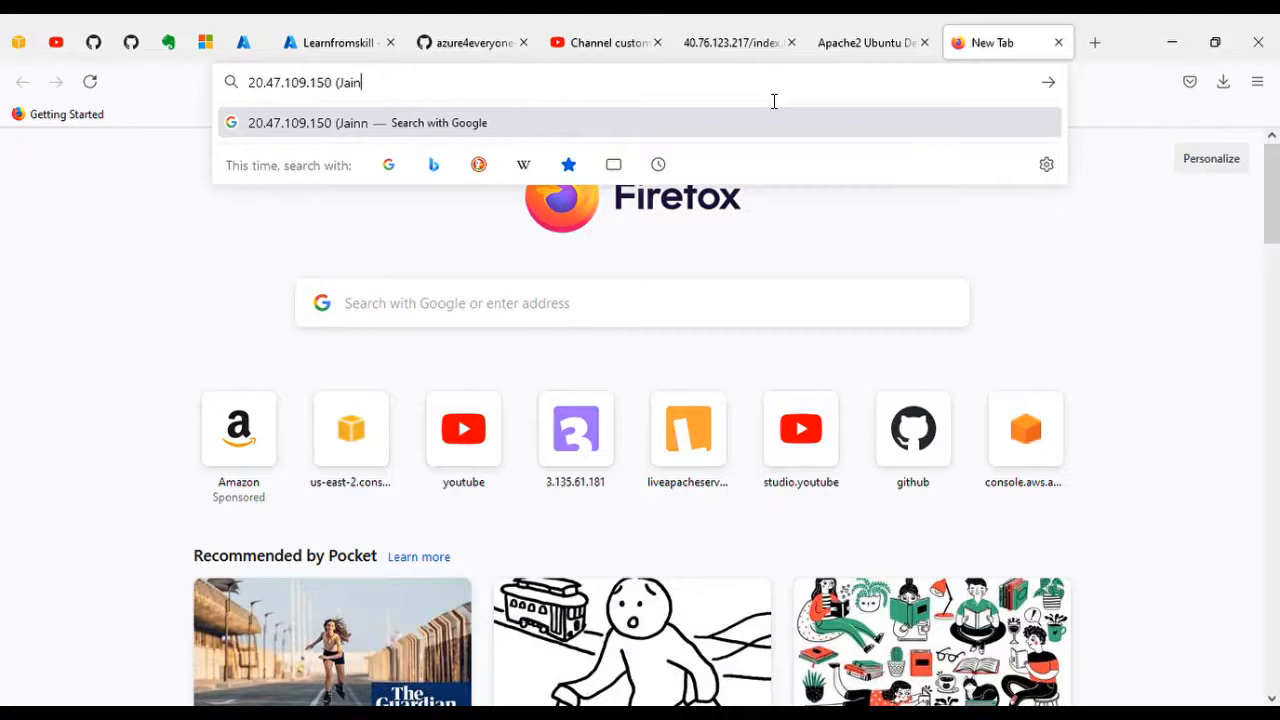
pyautogui.press('BackSpace')
pyautogui.press('BackSpace')
pyautogui.press('BackSpace')
pyautogui.press('BackSpace')
pyautogui.press('BackSpace')
pyautogui.press('BackSpace')
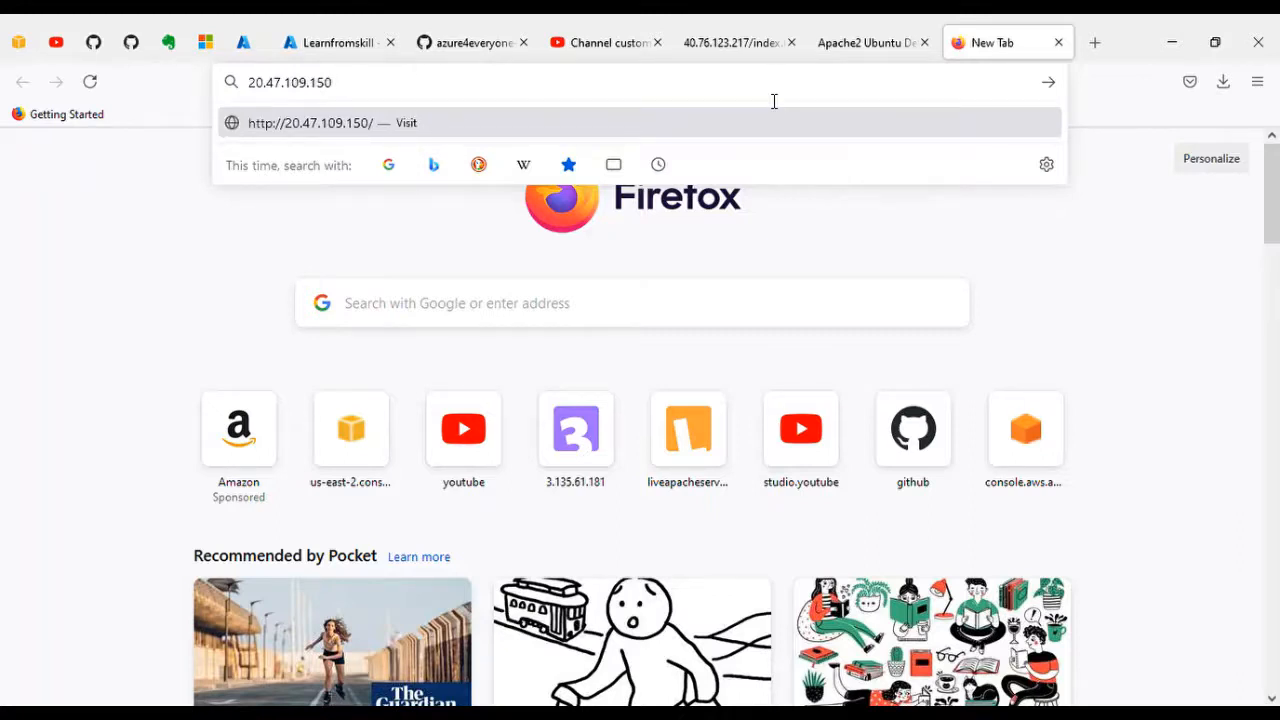
pyautogui.write('/index.html')
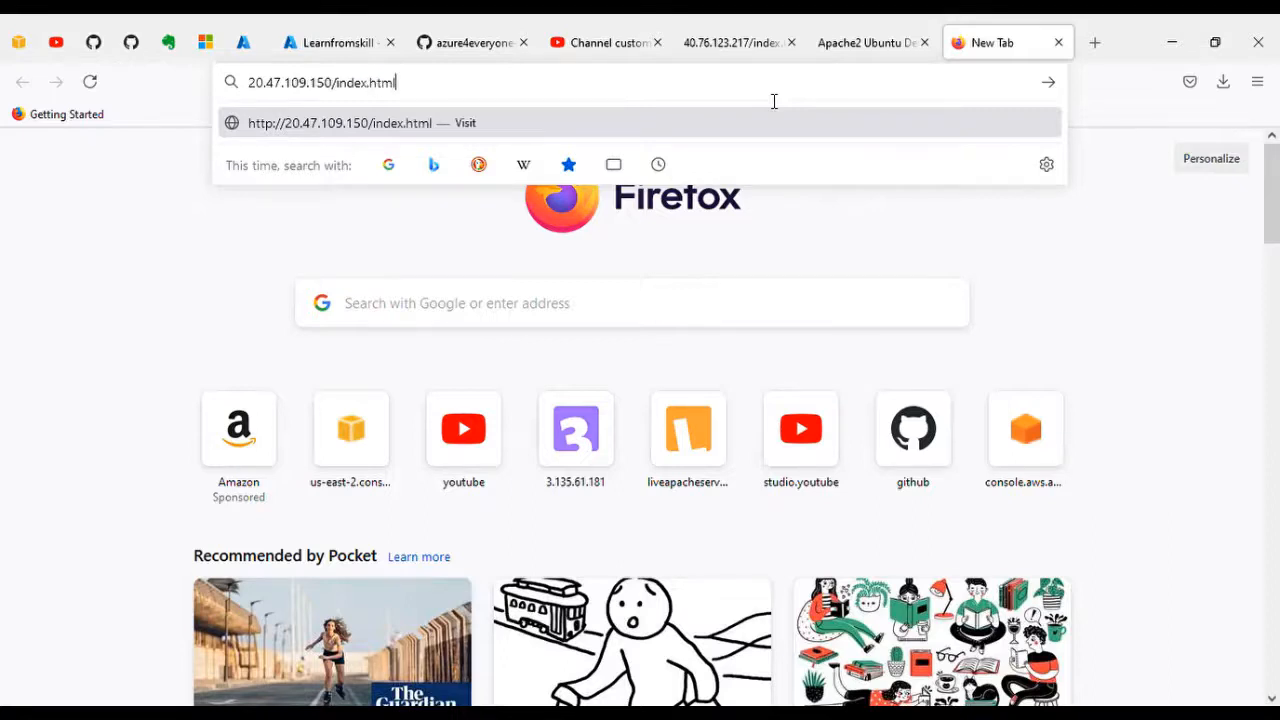